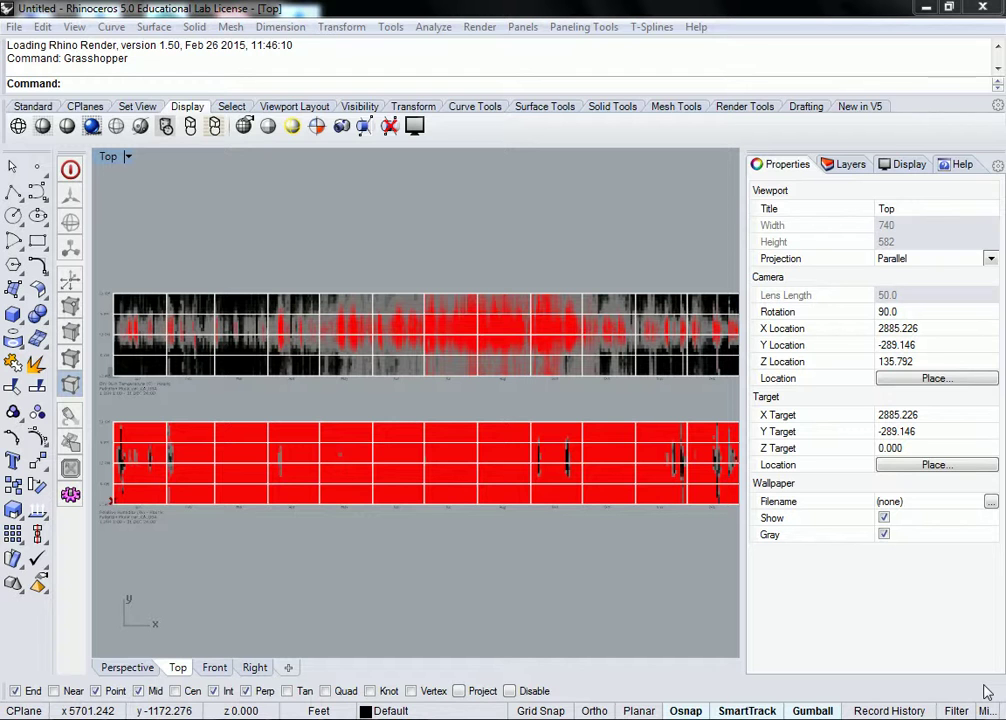
- Compare the weather chart PDF in Adobe Acrobat with the dry bulb temperature and relative humidity charts in Rhino's Top view
key(alt+Tab)
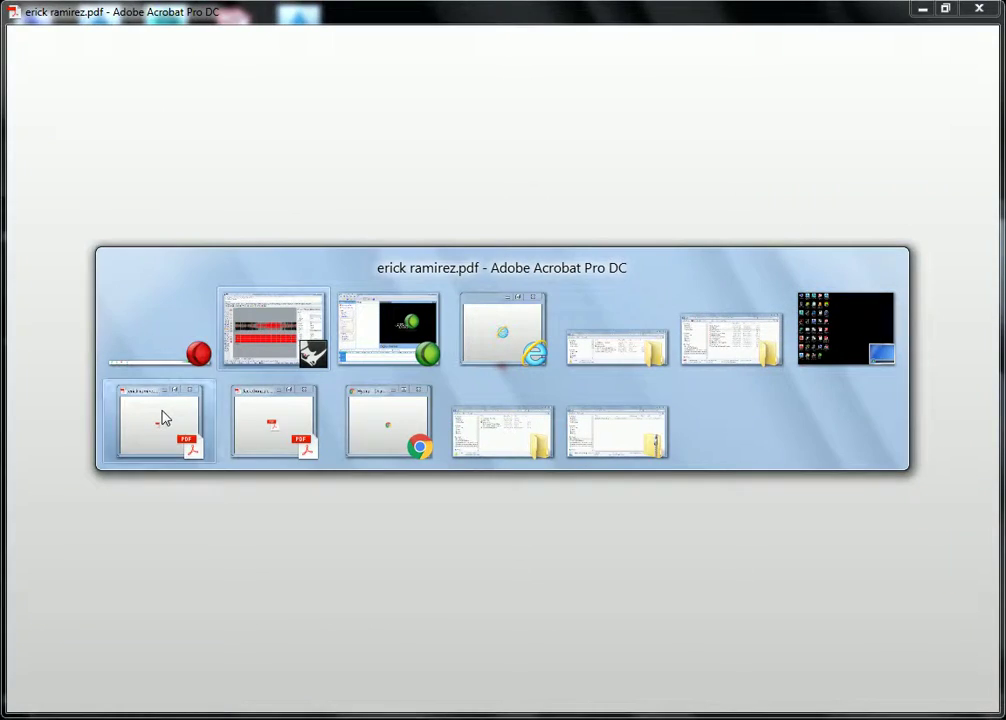
click(166, 416)
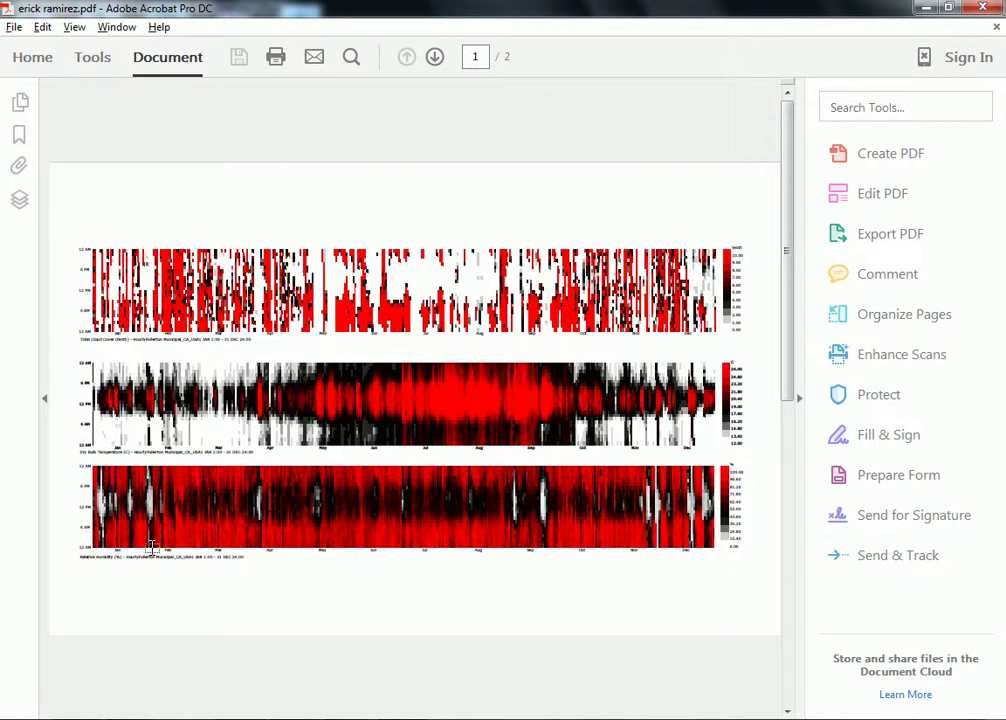
key(alt+Tab)
click(384, 330)
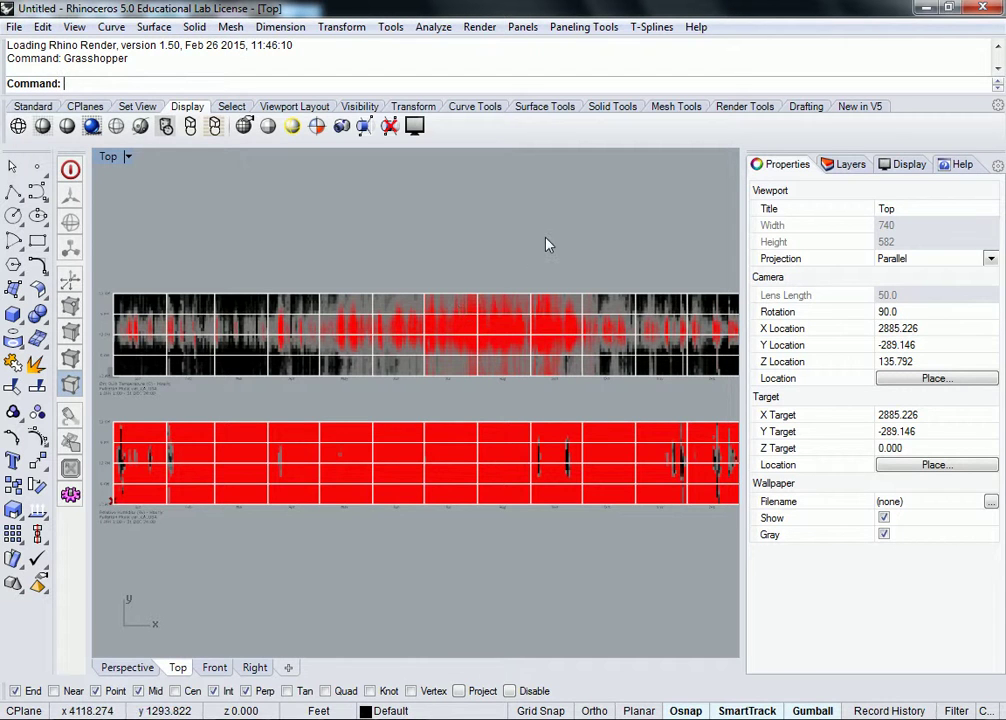
scroll(590, 254, down, 3)
right_drag(590, 254, 539, 287)
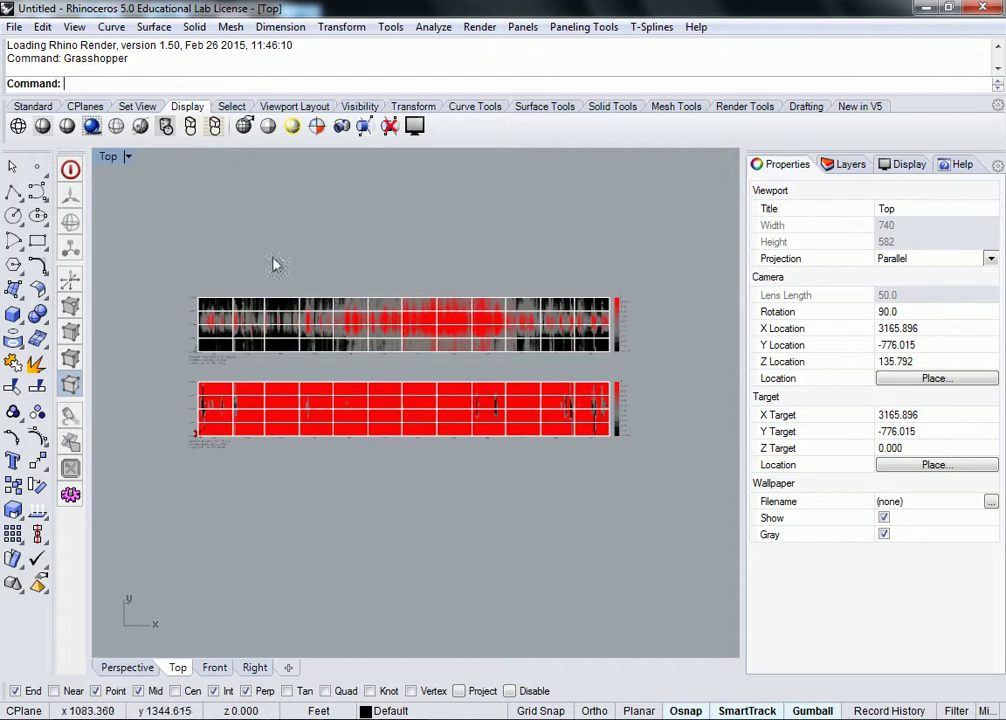
key(alt+Tab)
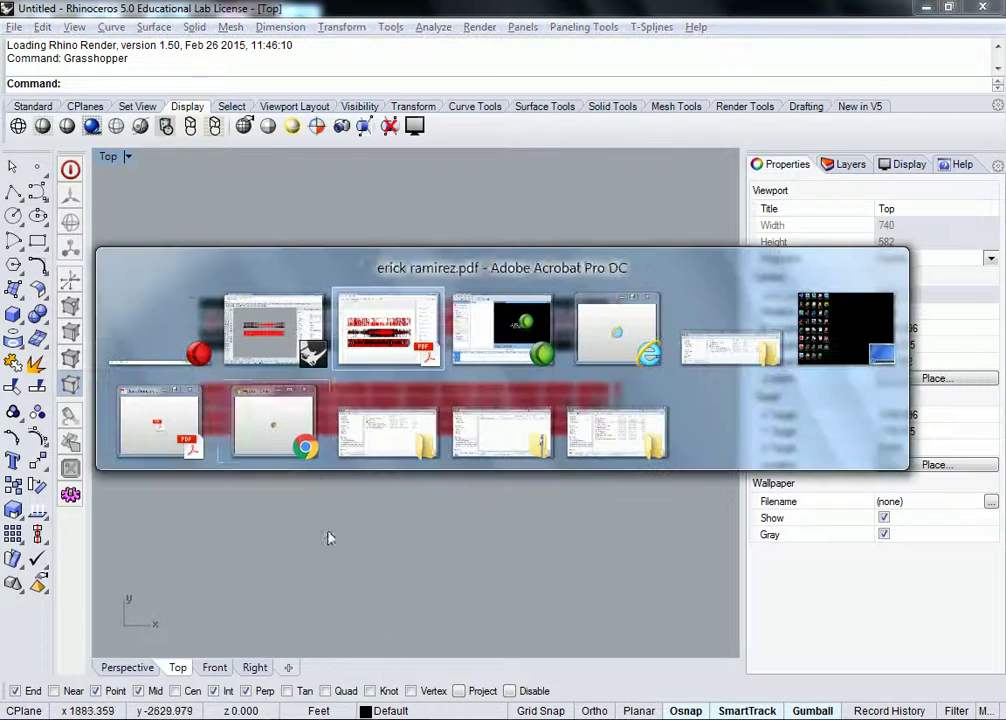
click(422, 358)
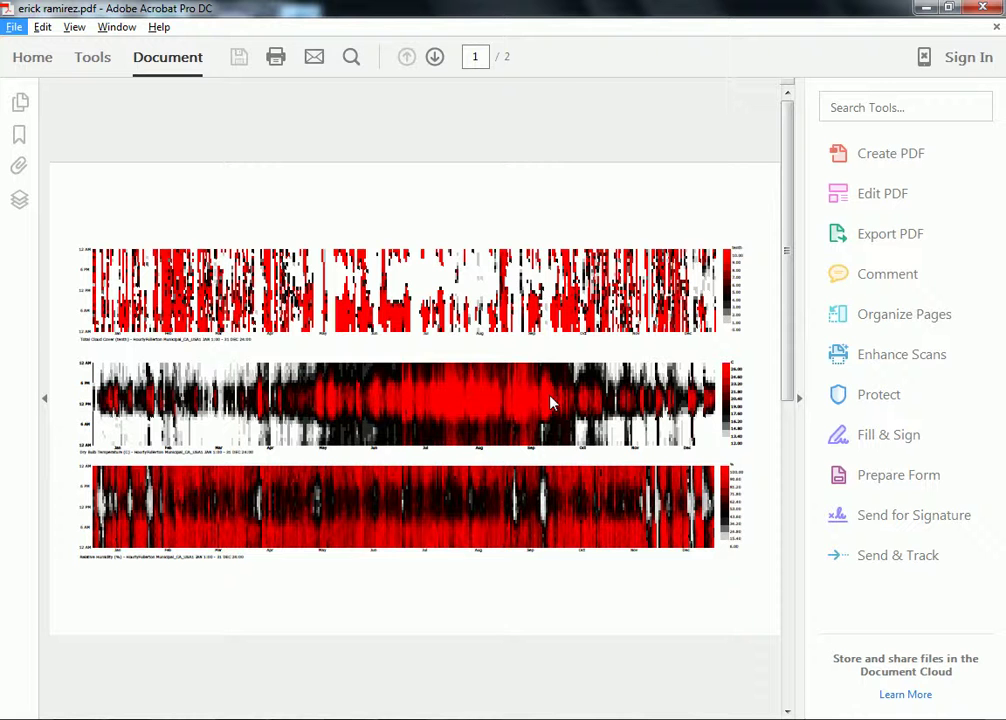
key(alt+Tab)
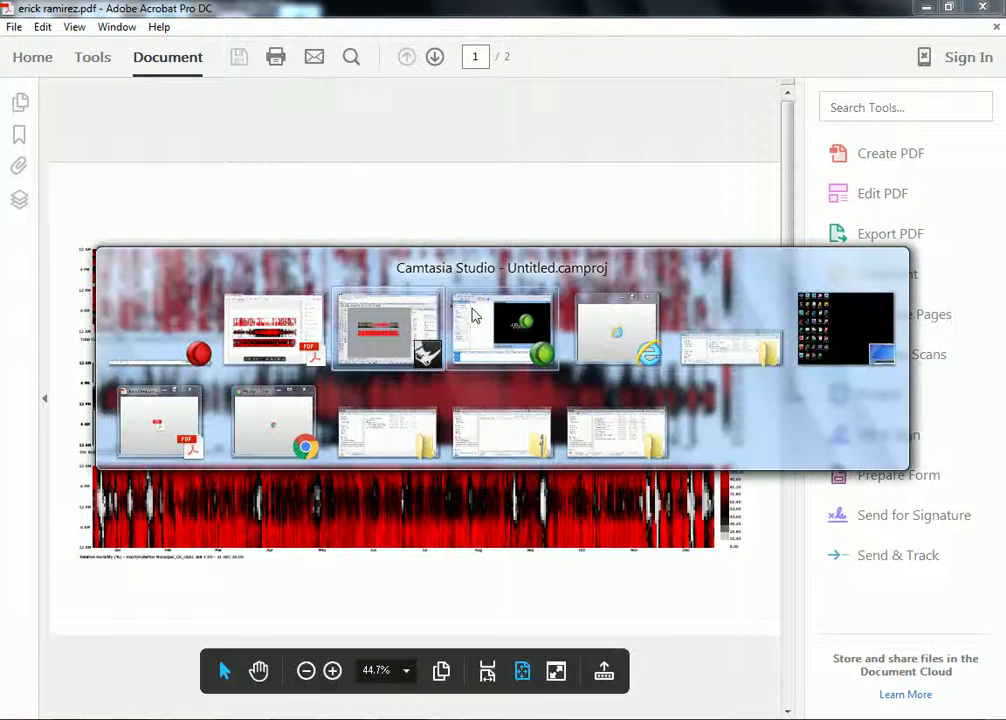
scroll(276, 340, up, 1)
drag(146, 224, 741, 579)
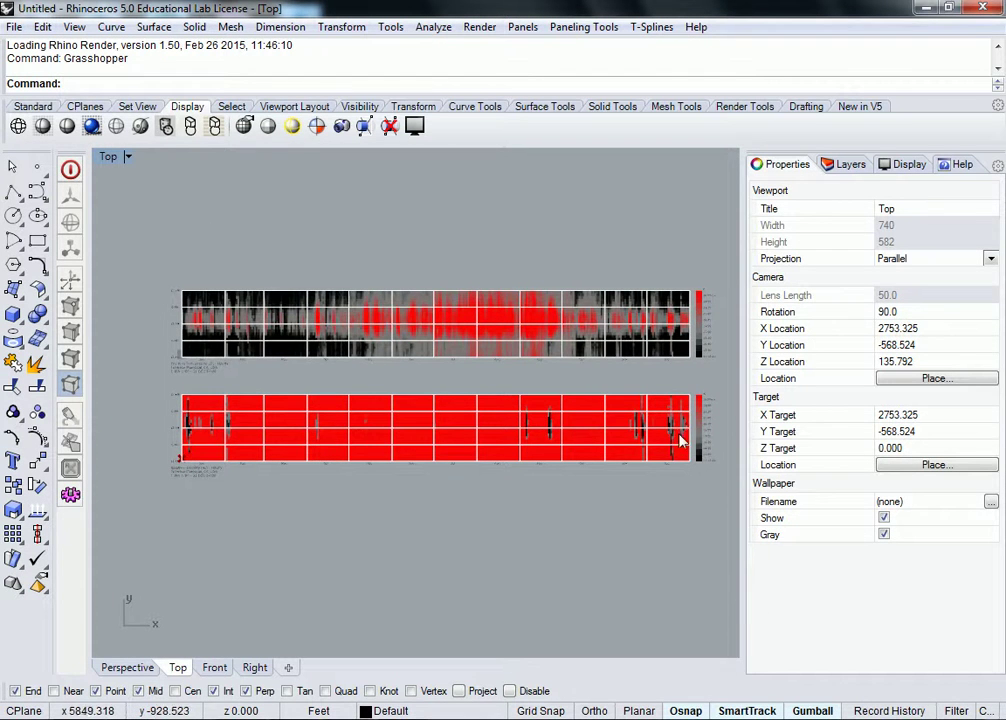
scroll(690, 440, down, 1)
right_drag(703, 415, 653, 410)
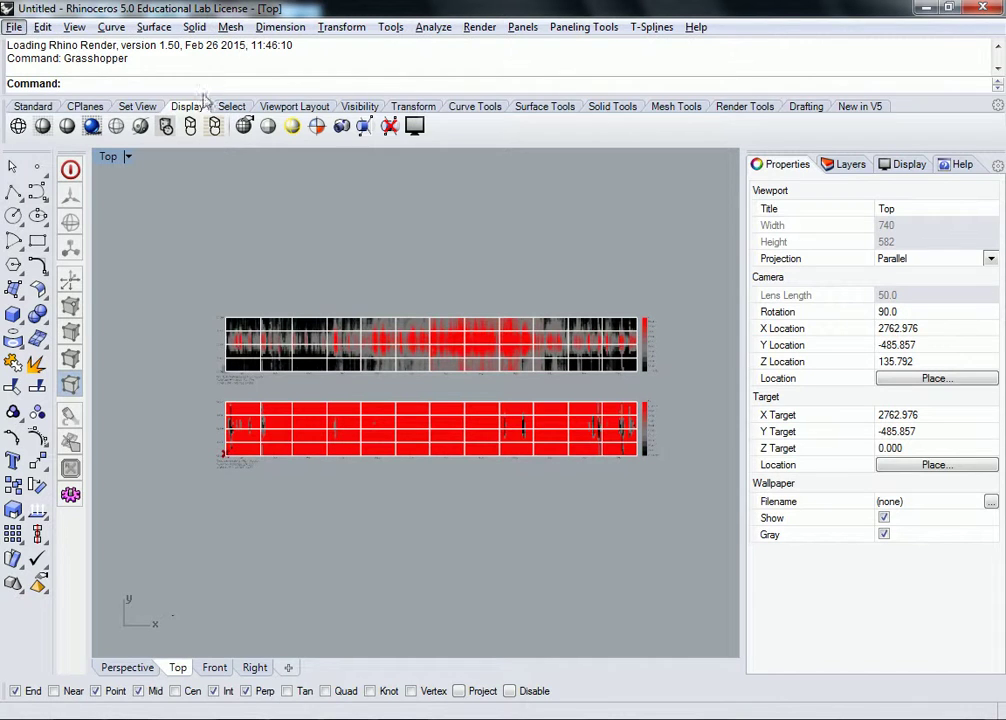
- Try to bring up the Grasshopper window from Rhino
text(Grasshopper)
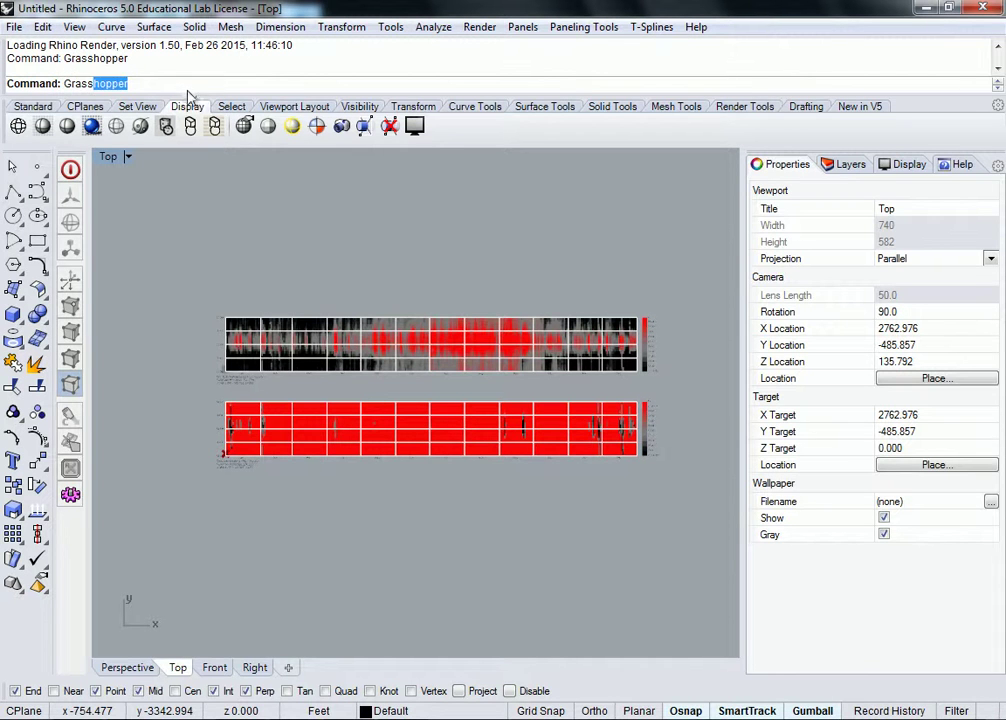
key(Return)
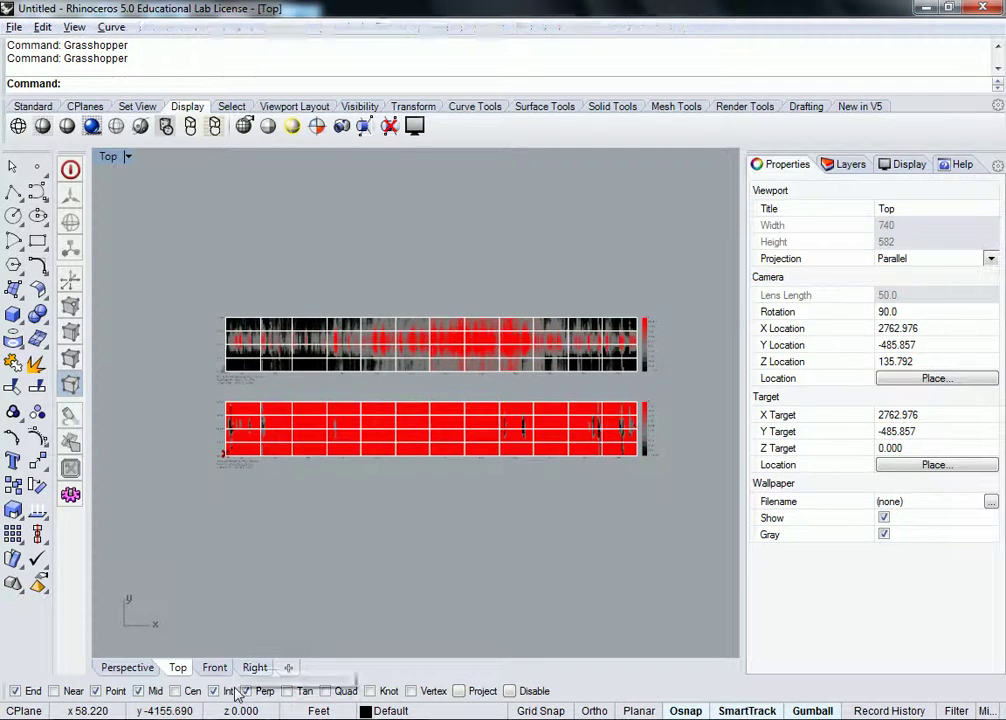
key(alt+Tab)
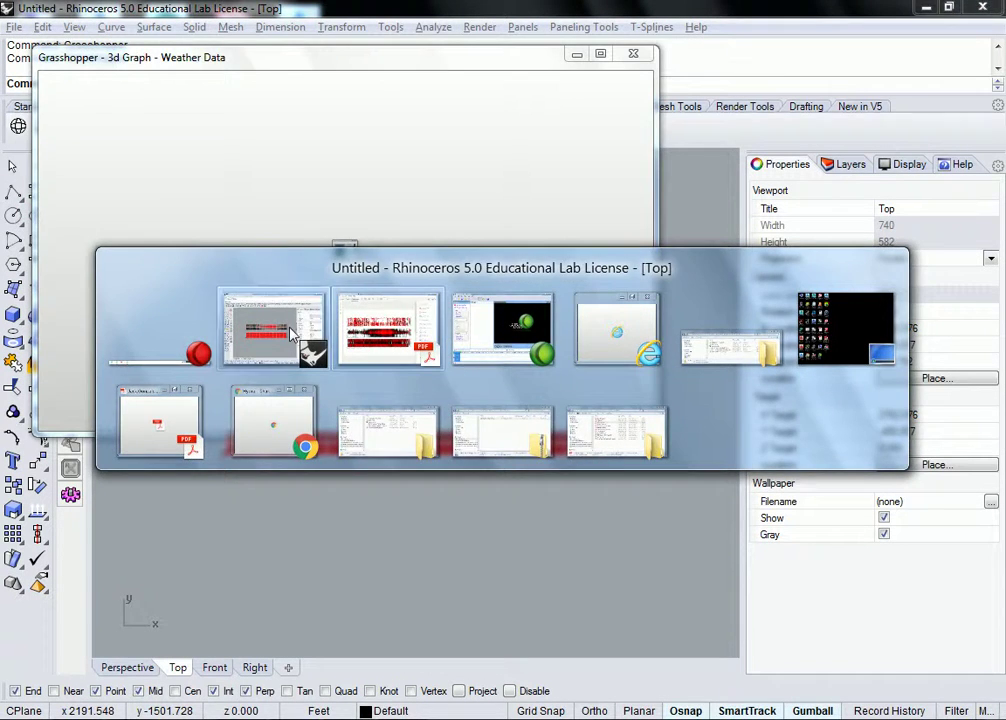
click(299, 339)
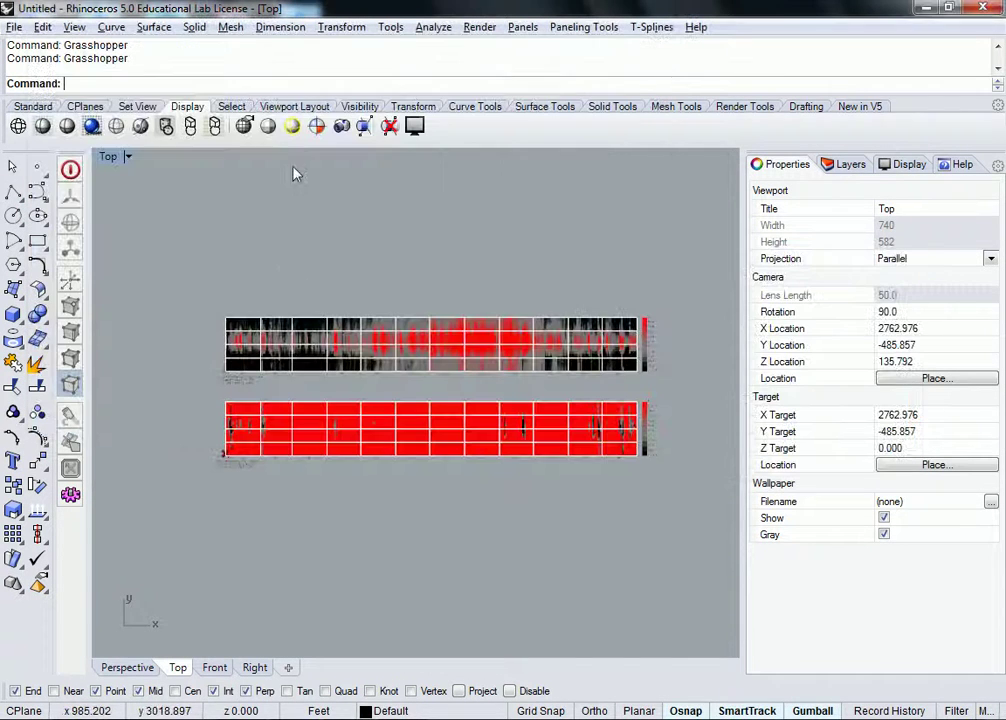
click(922, 8)
click(932, 10)
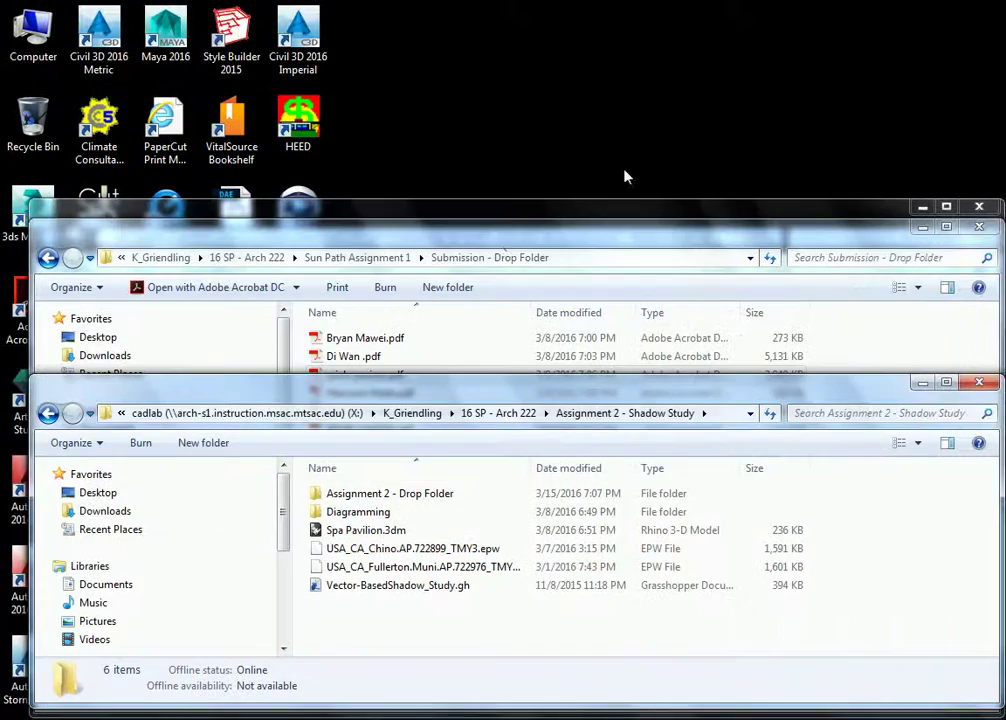
key(alt+Tab)
key(alt+Tab)
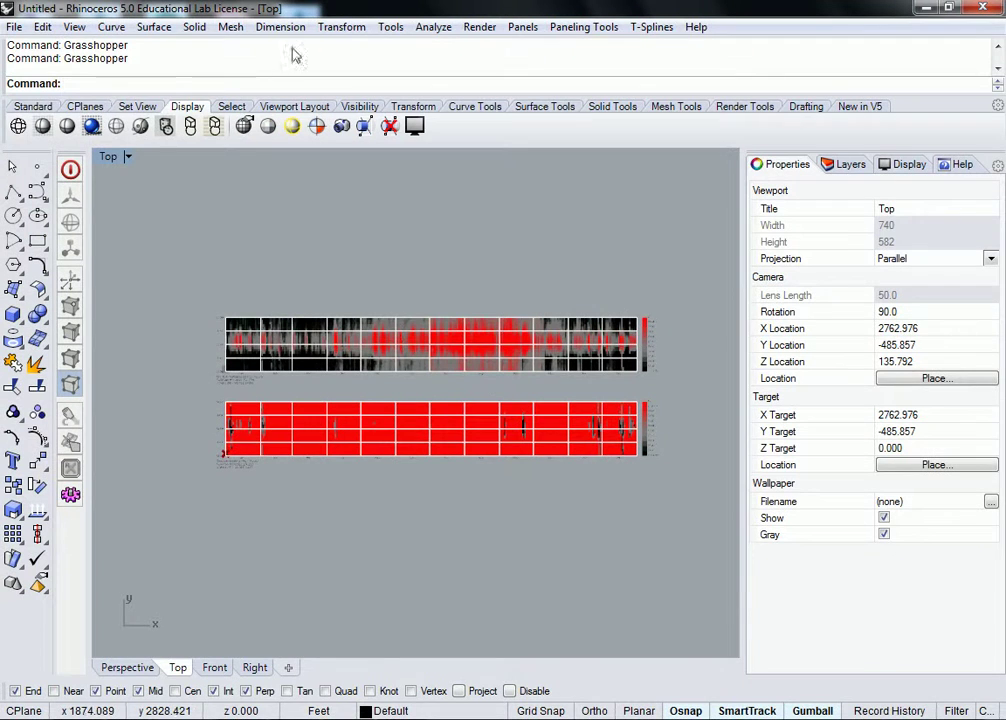
- Run Grasshopper again and bring its 3d Graph - Weather Data definition up beside the Rhino viewport
text(Grass)
key(Return)
scroll(246, 390, down, 1)
scroll(400, 540, up, 1)
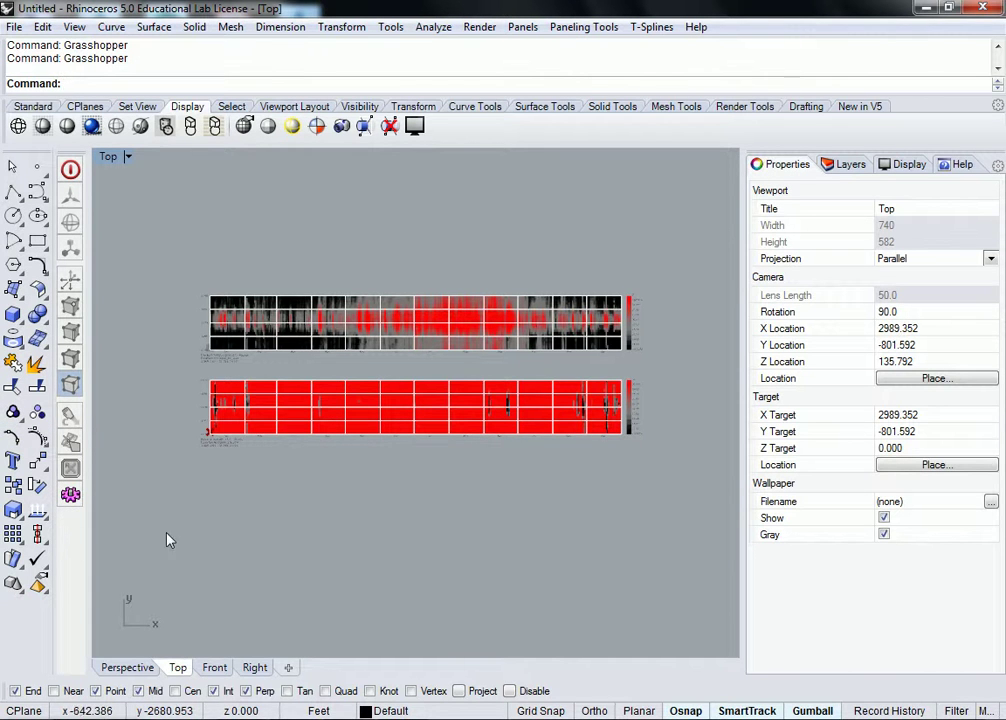
key(alt+Tab)
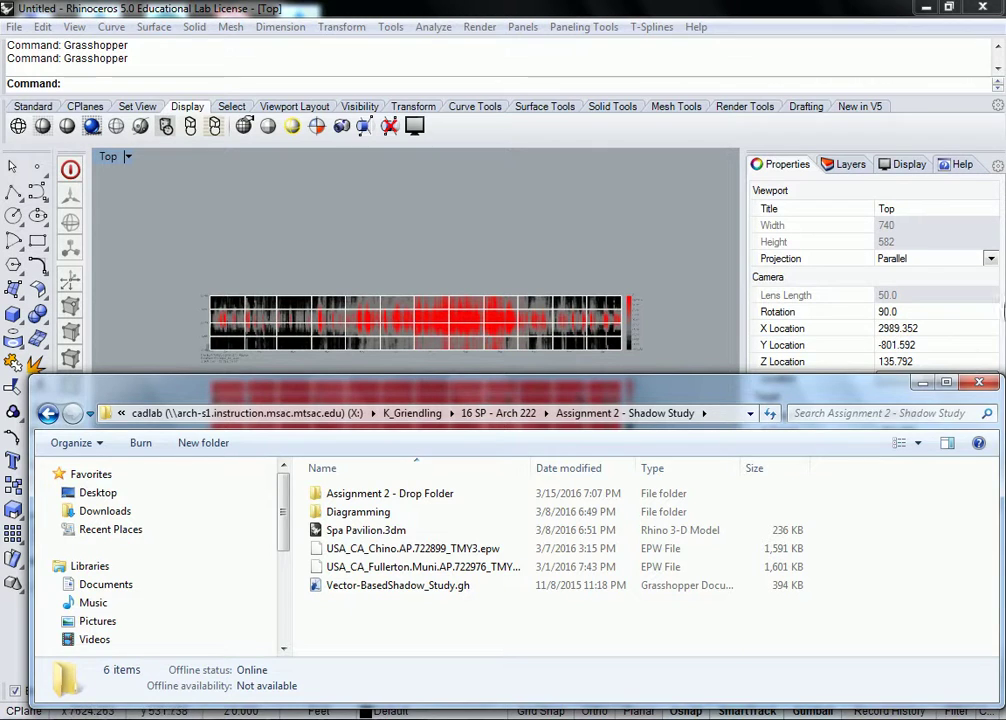
key(alt+Tab)
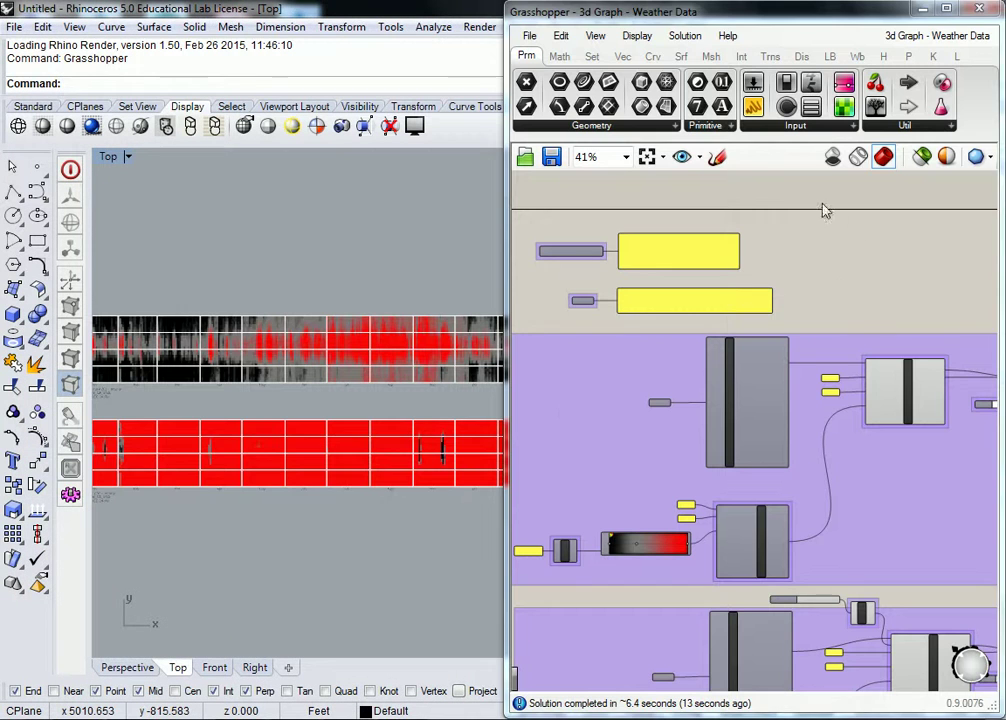
- Inspect the 3DChart component's inputs and the legend values of the dry bulb temperature chart in the Top view
right_drag(369, 298, 277, 248)
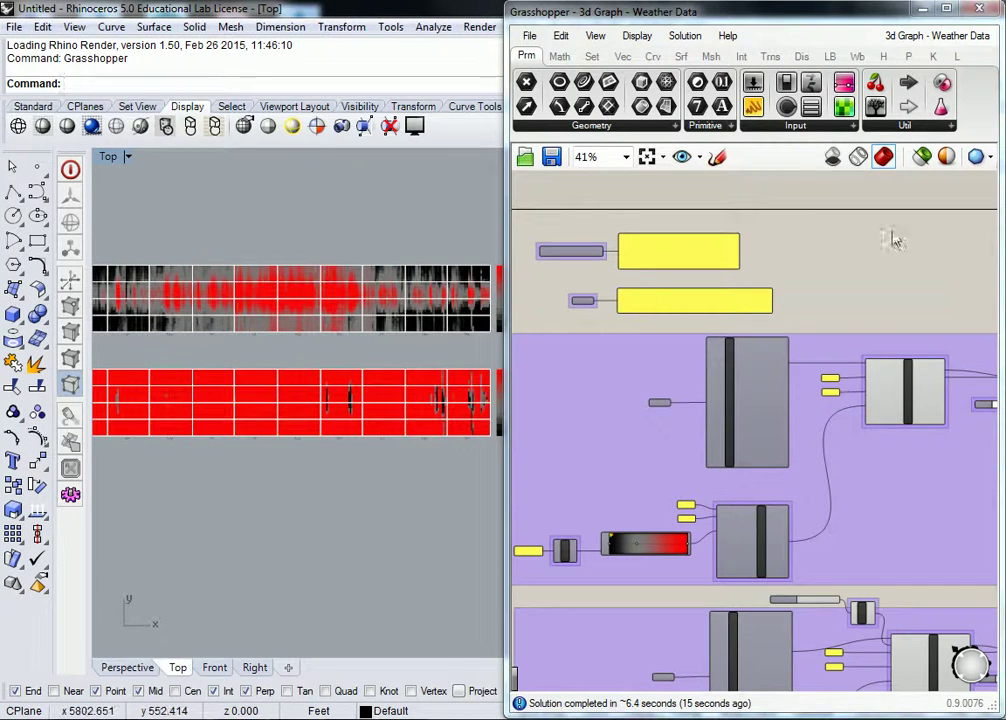
right_drag(781, 260, 600, 228)
scroll(782, 362, up, 3)
right_drag(782, 362, 687, 366)
right_drag(607, 386, 808, 350)
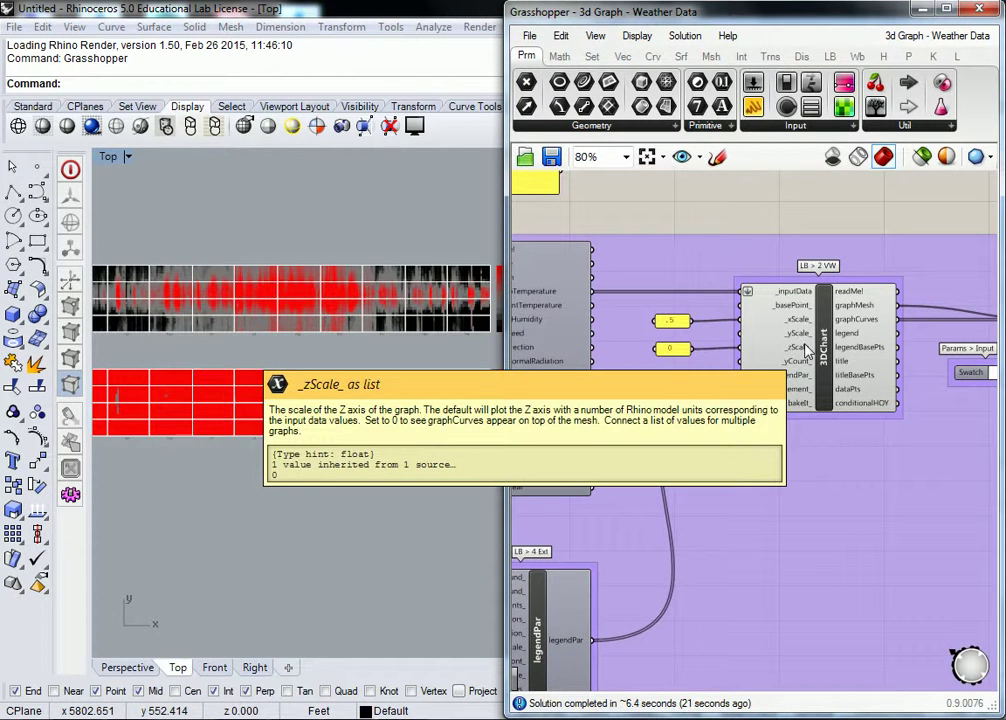
scroll(337, 321, up, 5)
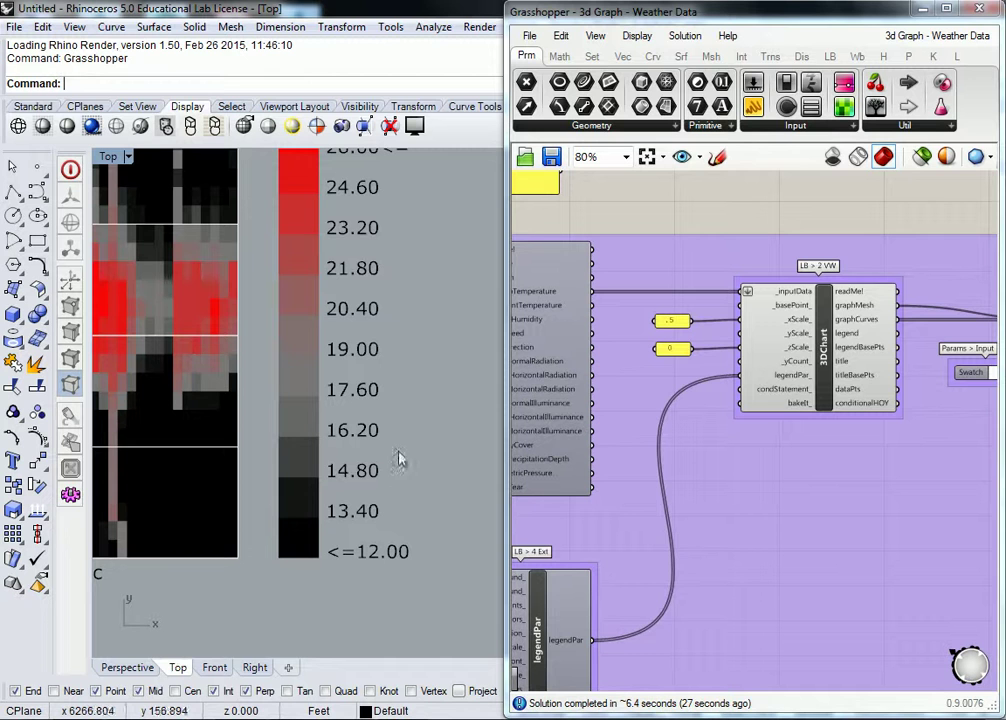
- Widen the Grasshopper window and place a Ladybug C2F component above the 3DChart component
click(757, 194)
drag(506, 200, 343, 200)
click(694, 56)
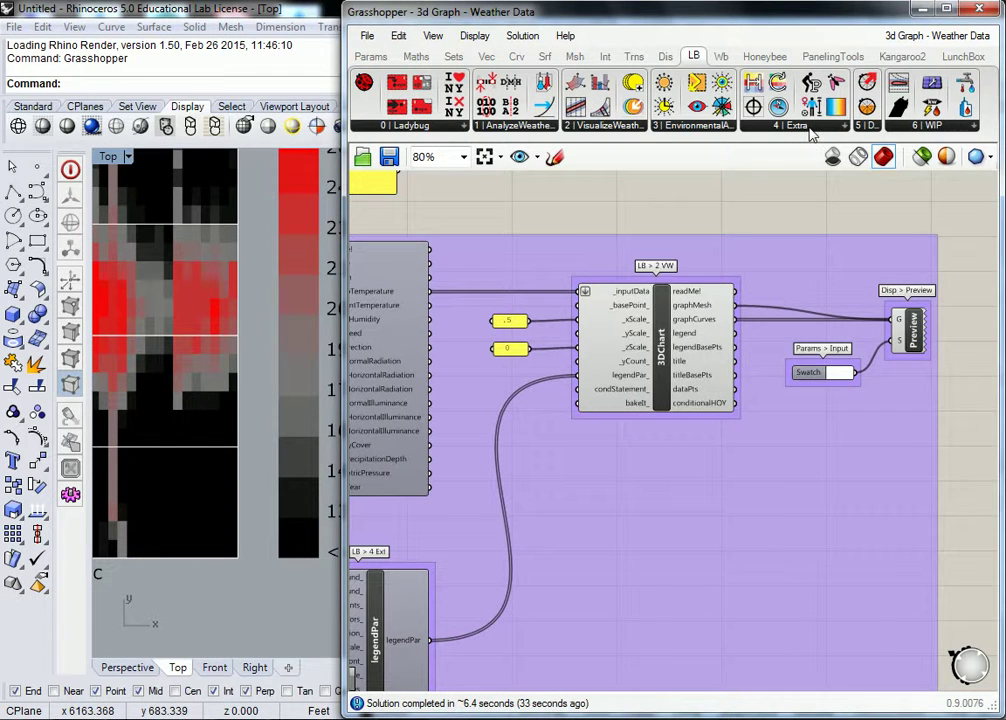
click(808, 127)
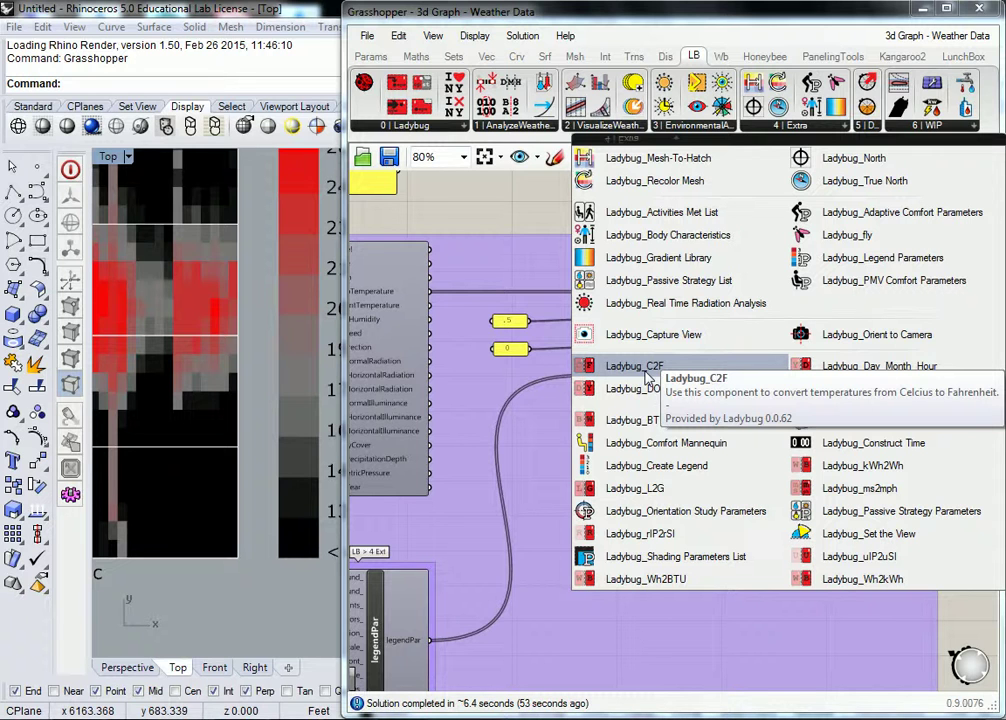
click(648, 378)
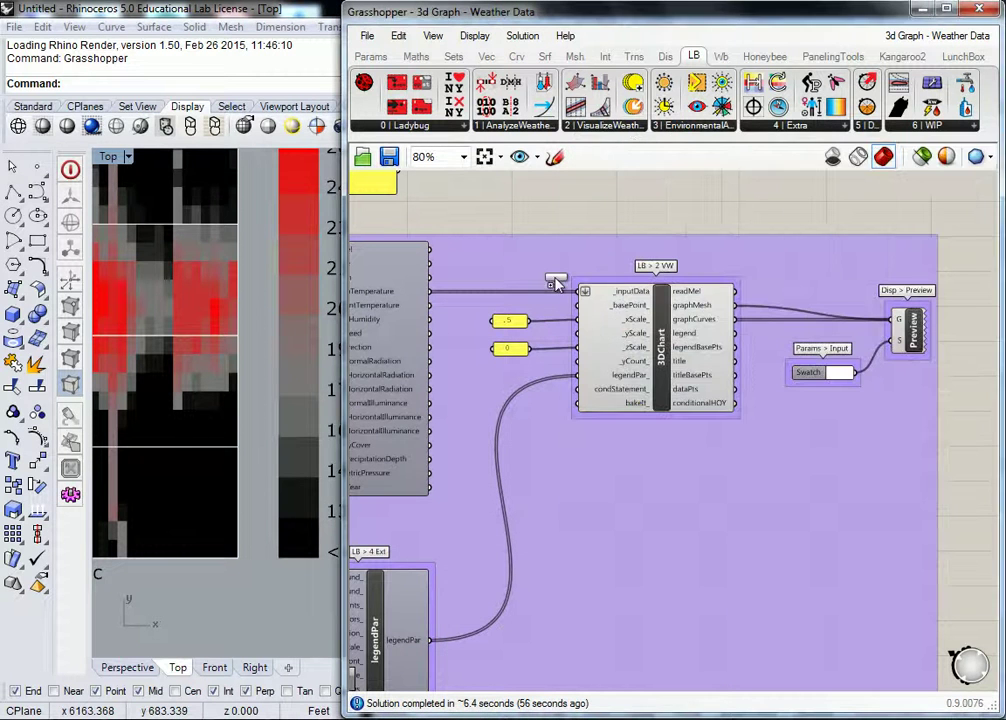
click(505, 213)
right_drag(577, 227, 578, 245)
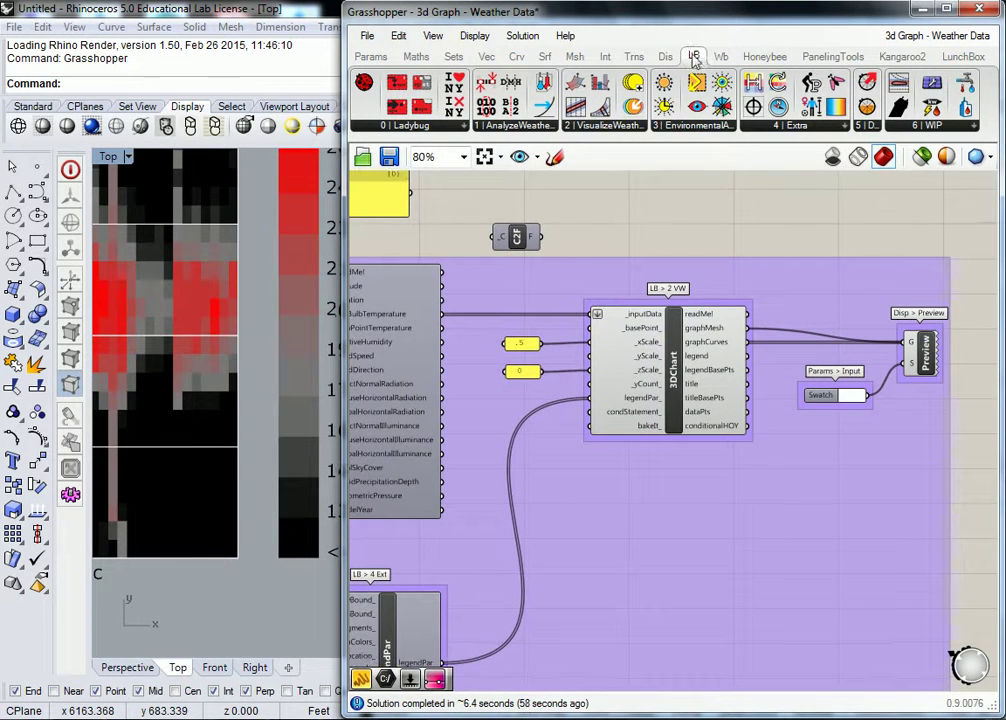
drag(343, 184, 90, 170)
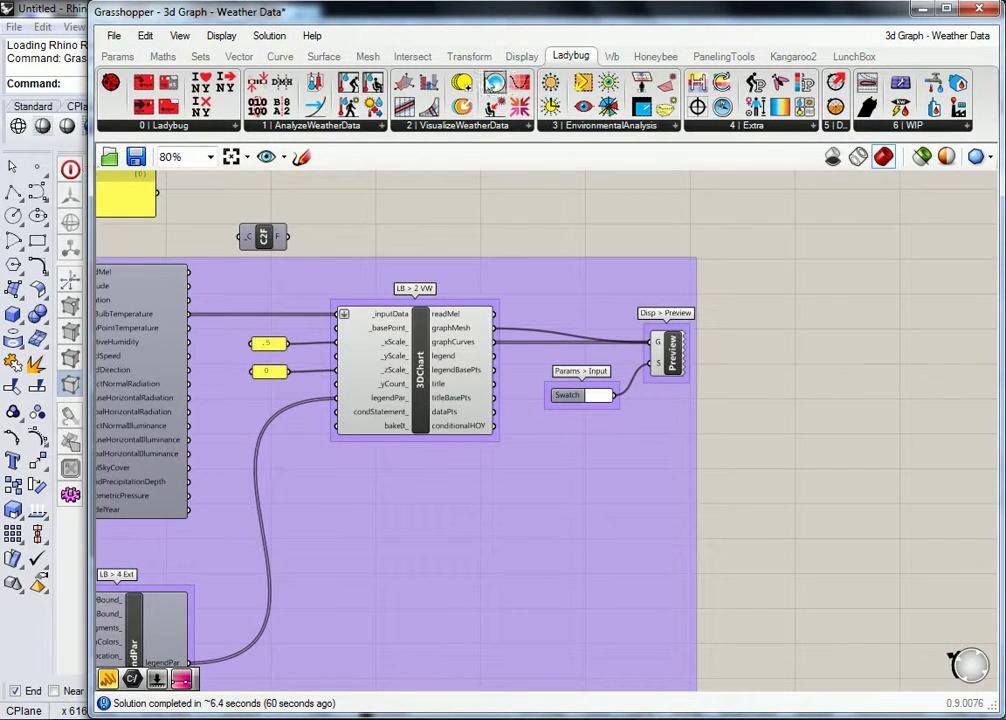
click(781, 127)
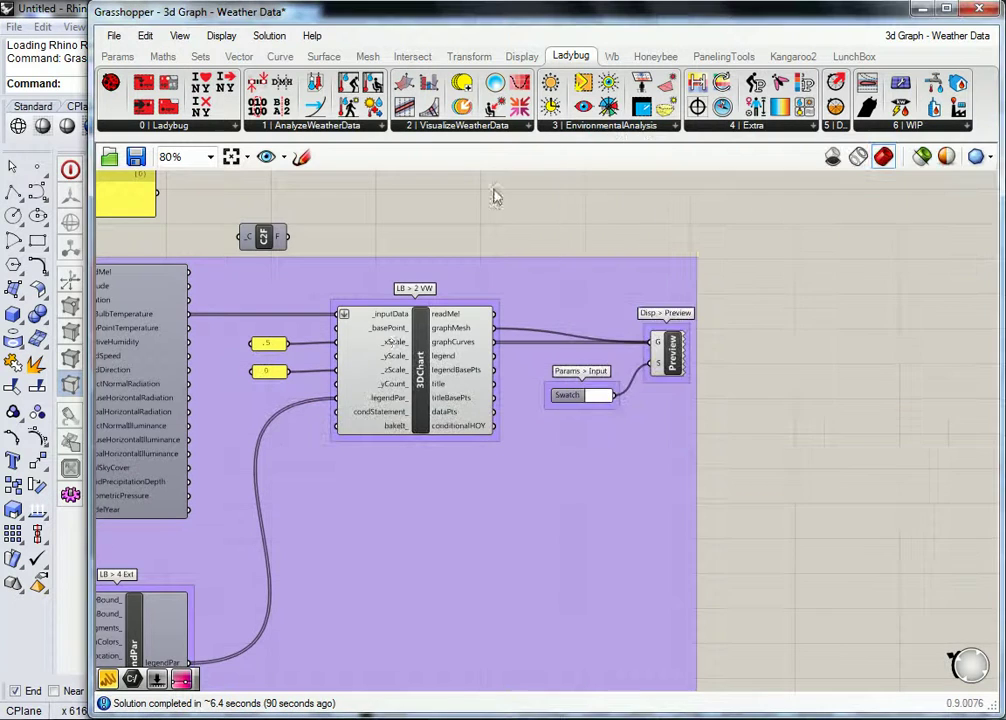
- Add a panel above the C2F component and feed it importEPW's dryBulbTemperature output
scroll(465, 299, down, 3)
scroll(378, 302, up, 2)
scroll(378, 302, up, 3)
click(466, 342)
right_drag(476, 294, 545, 276)
click(542, 252)
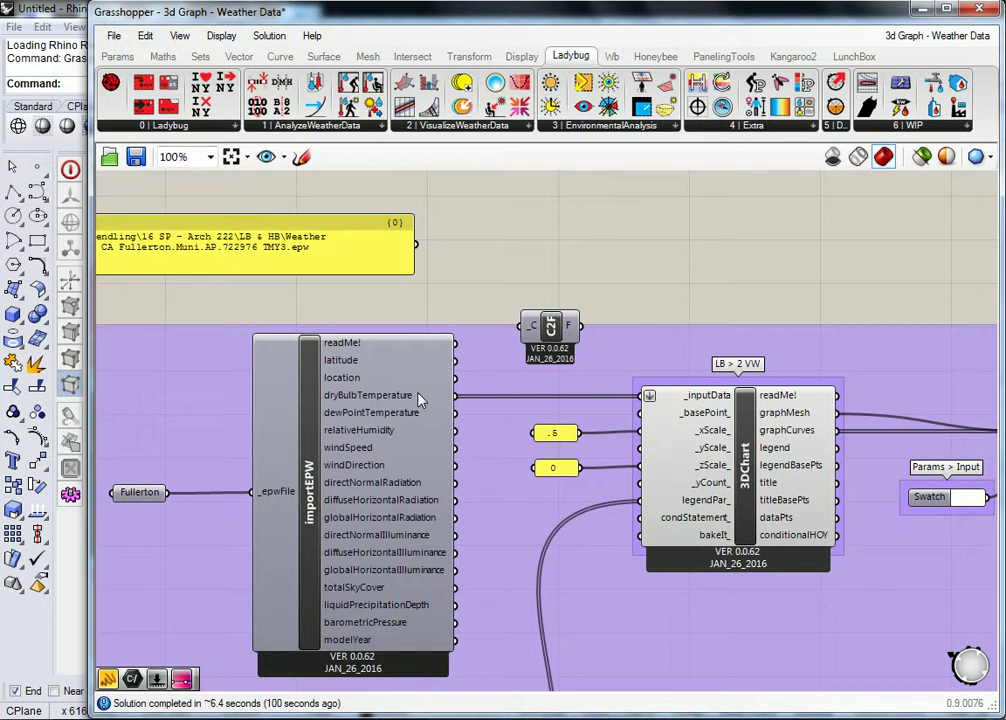
mouse_move(419, 400)
click(117, 56)
drag(337, 106, 505, 220)
right_drag(543, 300, 543, 362)
drag(457, 457, 608, 246)
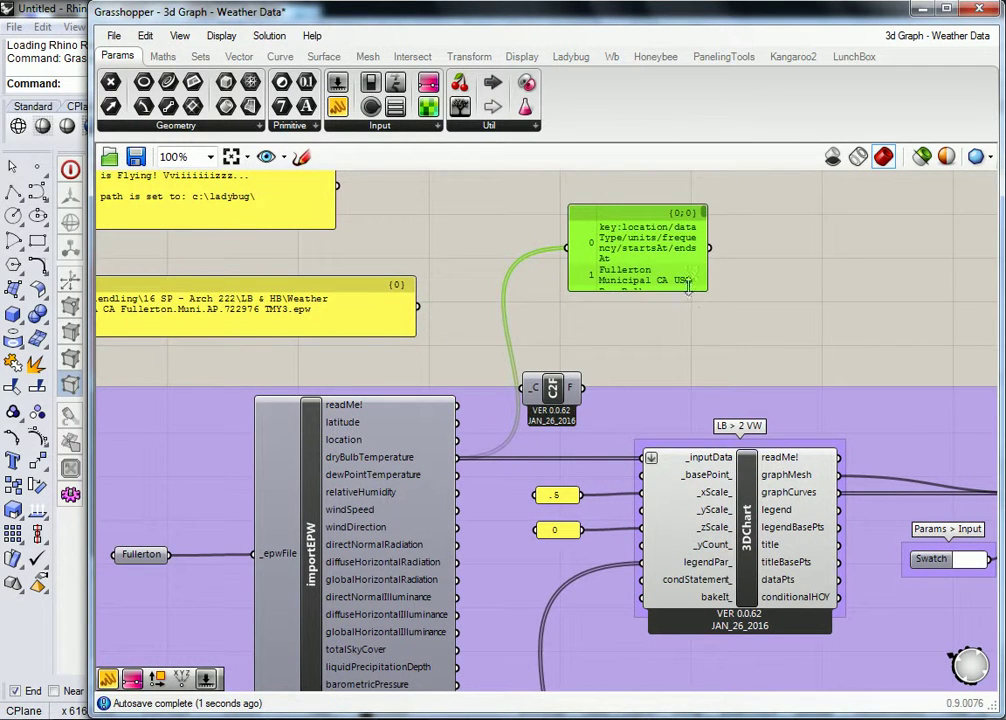
- Lengthen the panel to list more of the hourly temperature data and shift it slightly upward
drag(696, 326, 696, 643)
right_drag(621, 386, 555, 378)
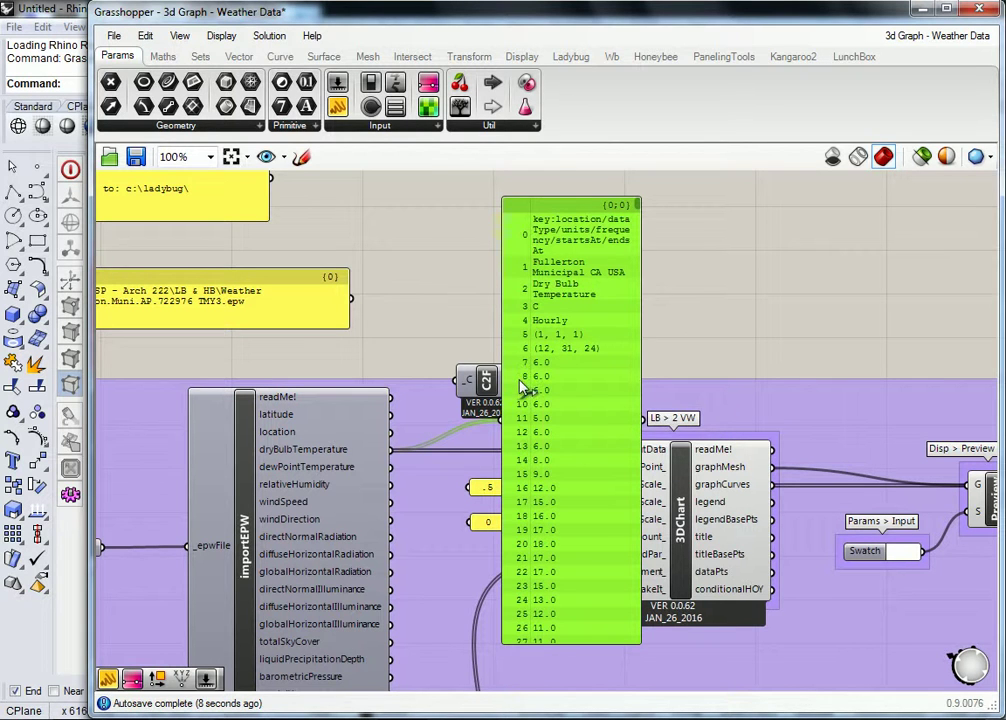
drag(520, 388, 531, 355)
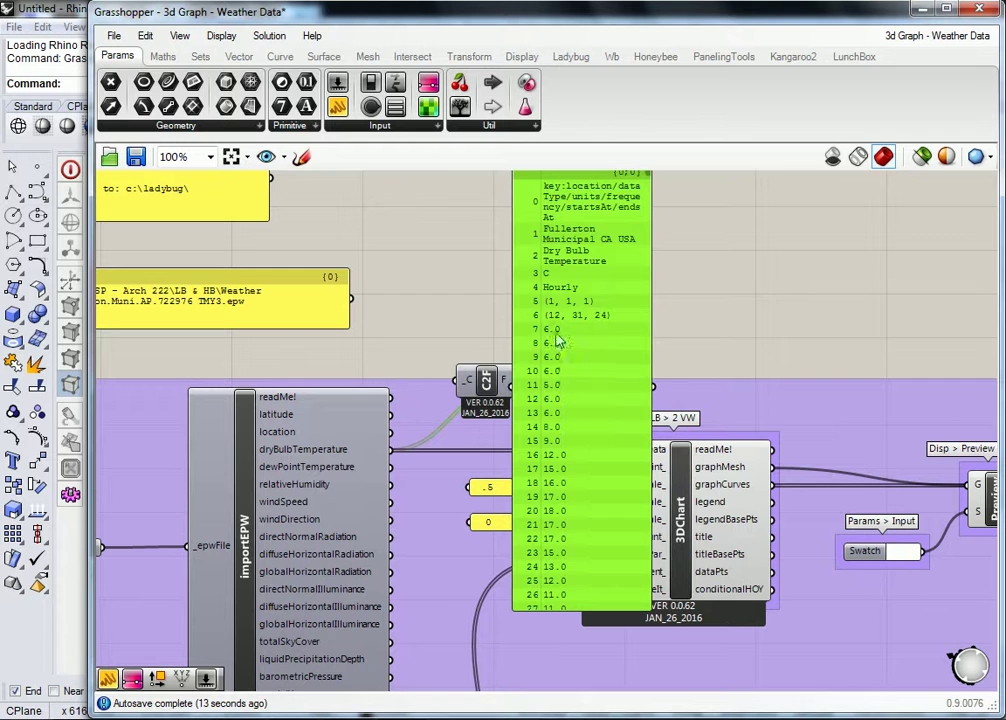
- Wire dryBulbTemperature through the C2F component into the panel, spacing C2F and the panel apart on the canvas
drag(485, 382, 466, 336)
drag(392, 451, 600, 352)
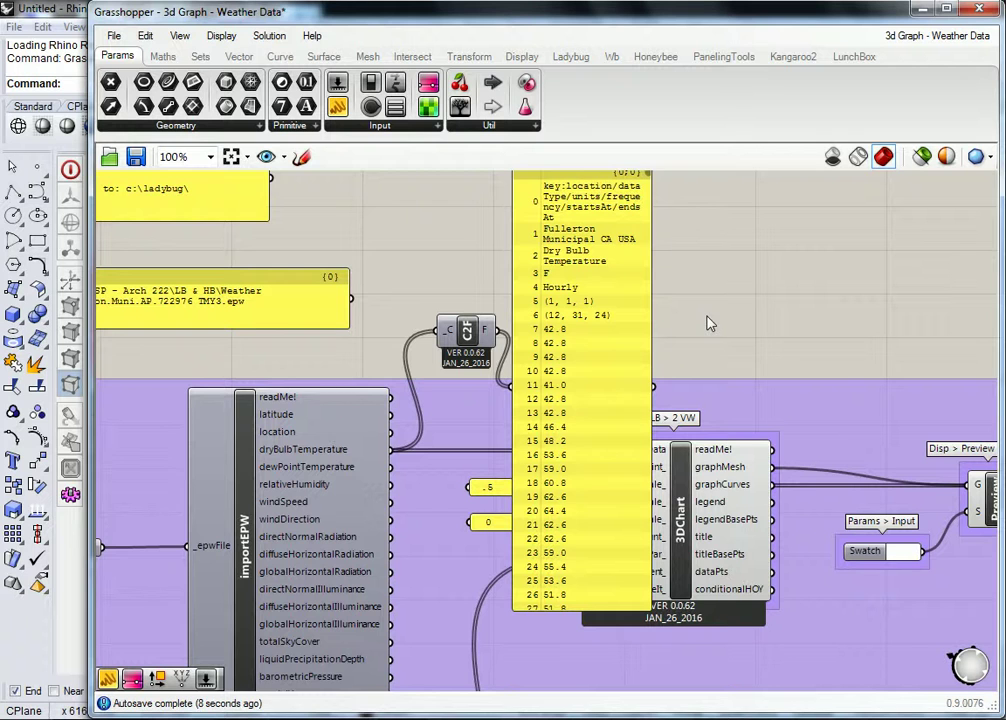
scroll(595, 359, down, 1)
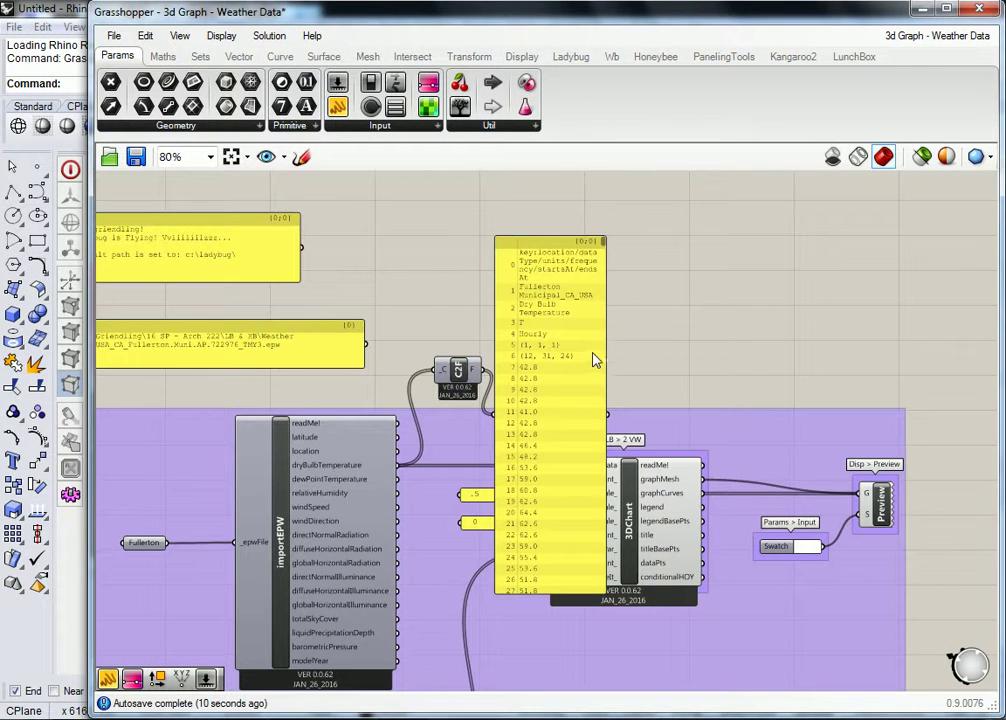
drag(568, 458, 617, 408)
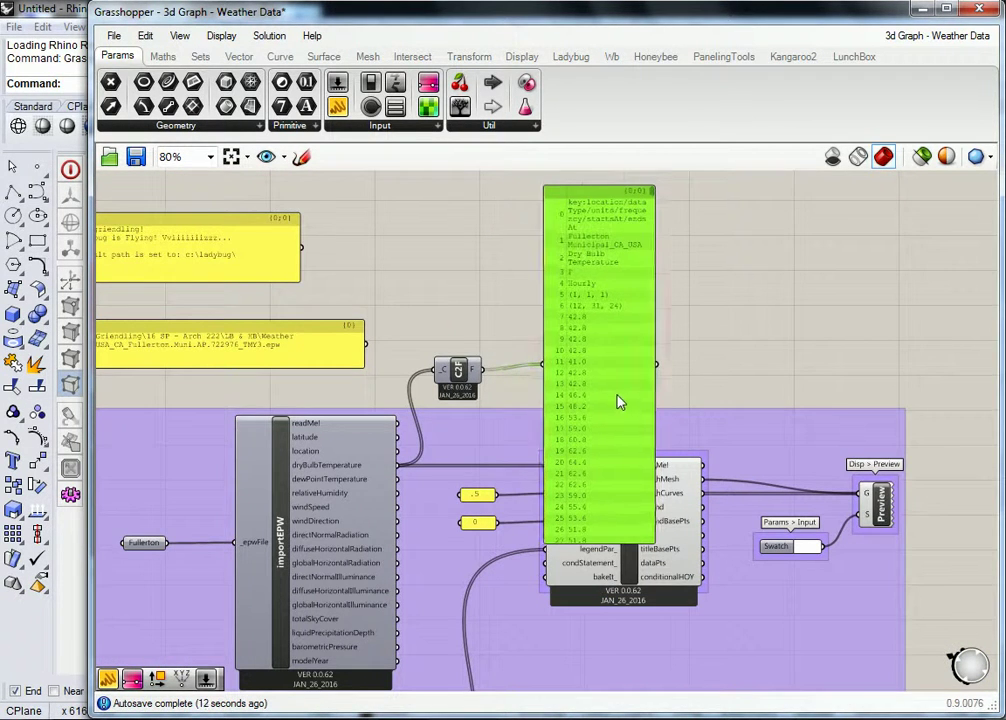
click(492, 317)
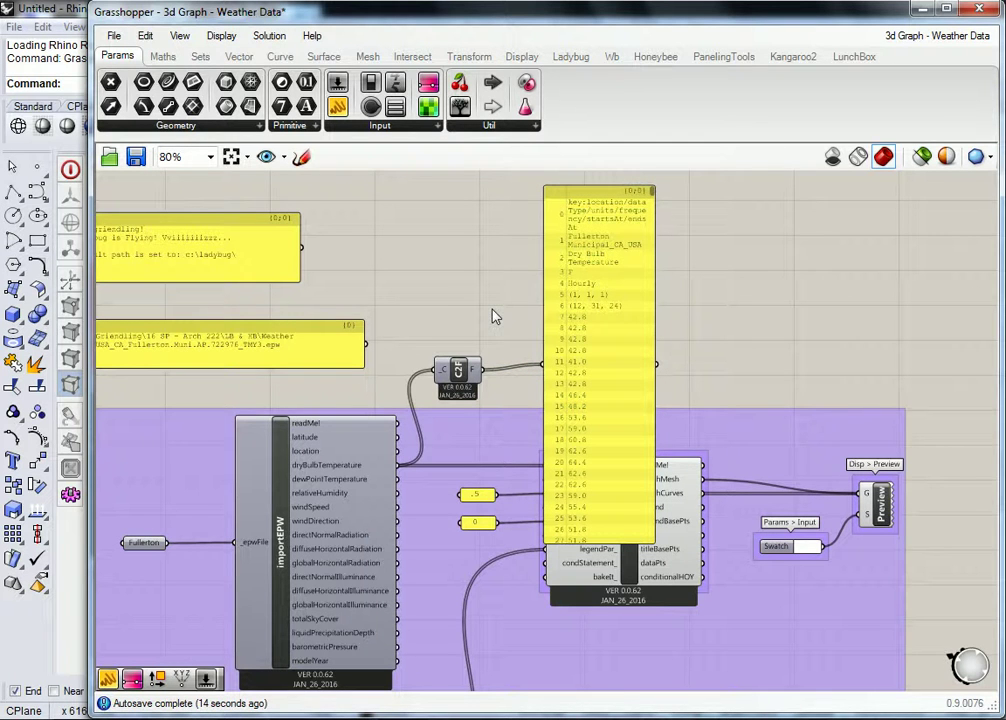
- Examine the header entries and hourly dry bulb temperatures listed in the panel fed by the C2F component
scroll(478, 328, up, 2)
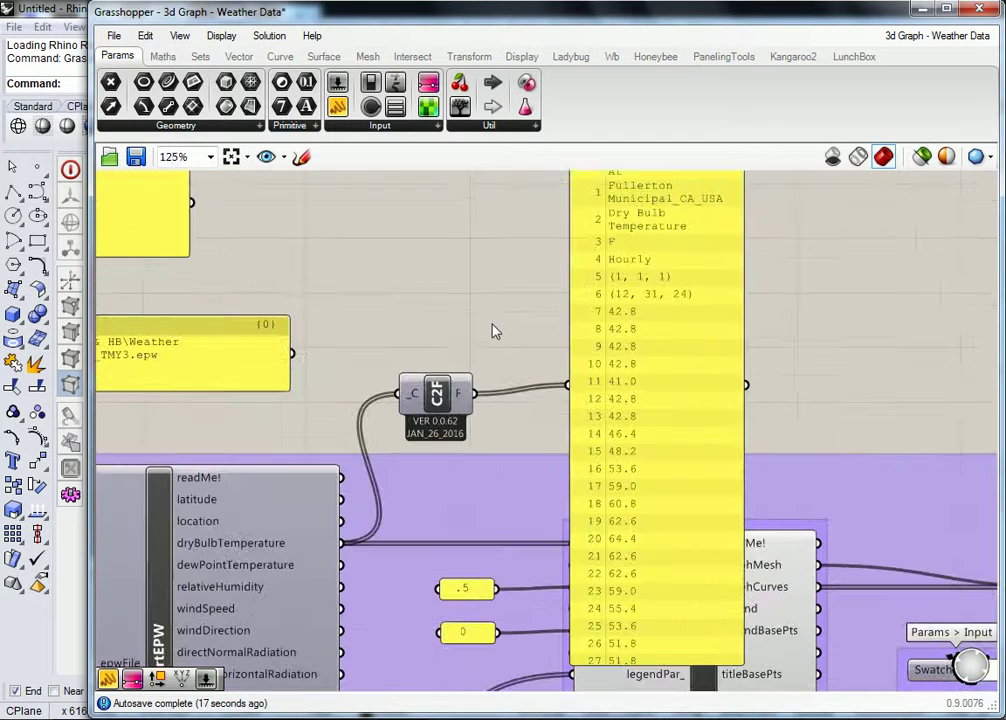
click(629, 356)
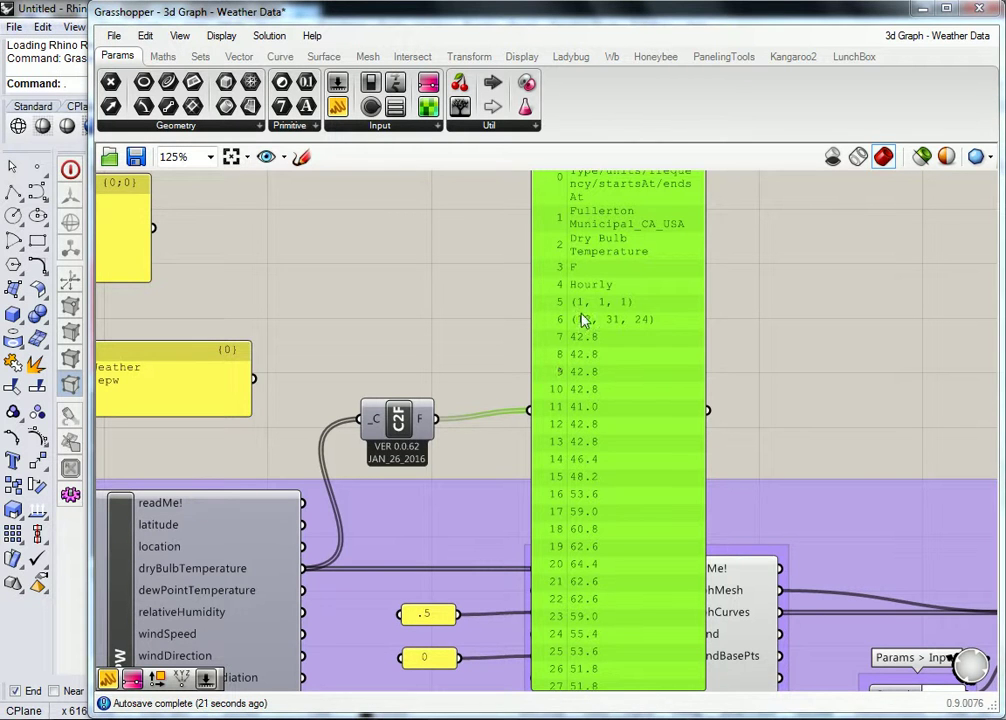
click(476, 340)
click(627, 341)
click(343, 236)
click(604, 402)
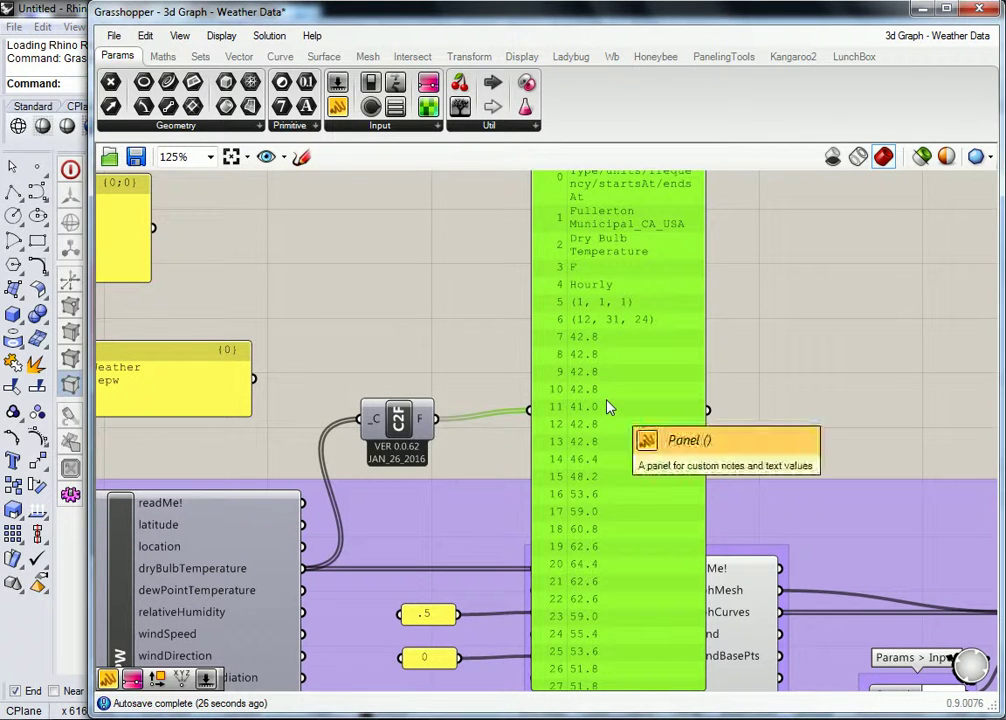
click(258, 268)
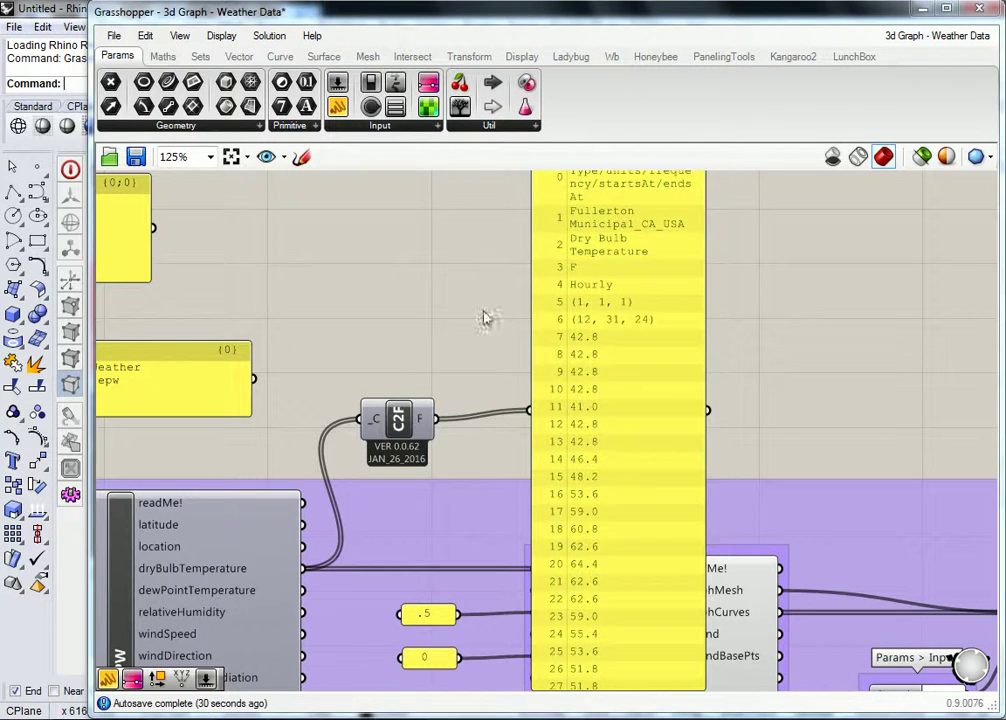
click(580, 355)
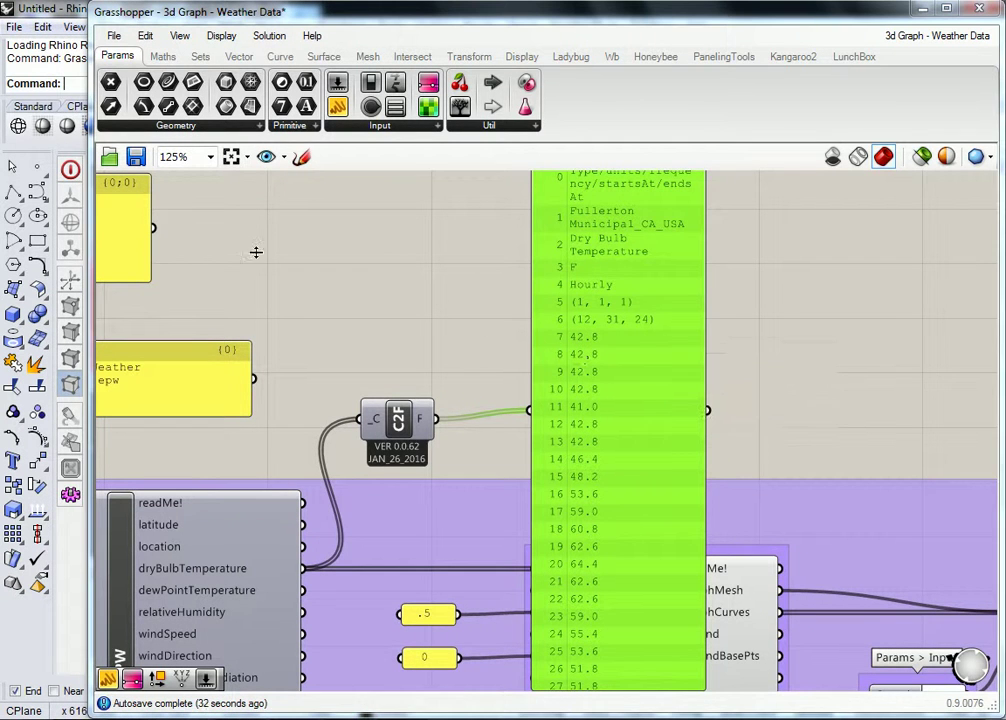
click(492, 273)
click(625, 325)
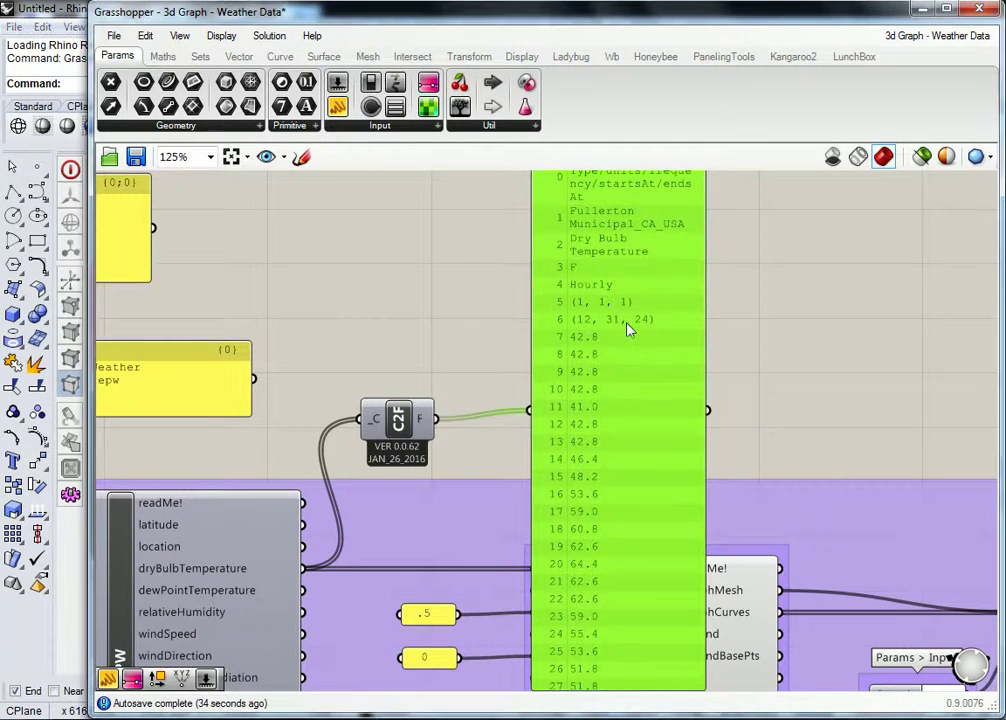
click(442, 308)
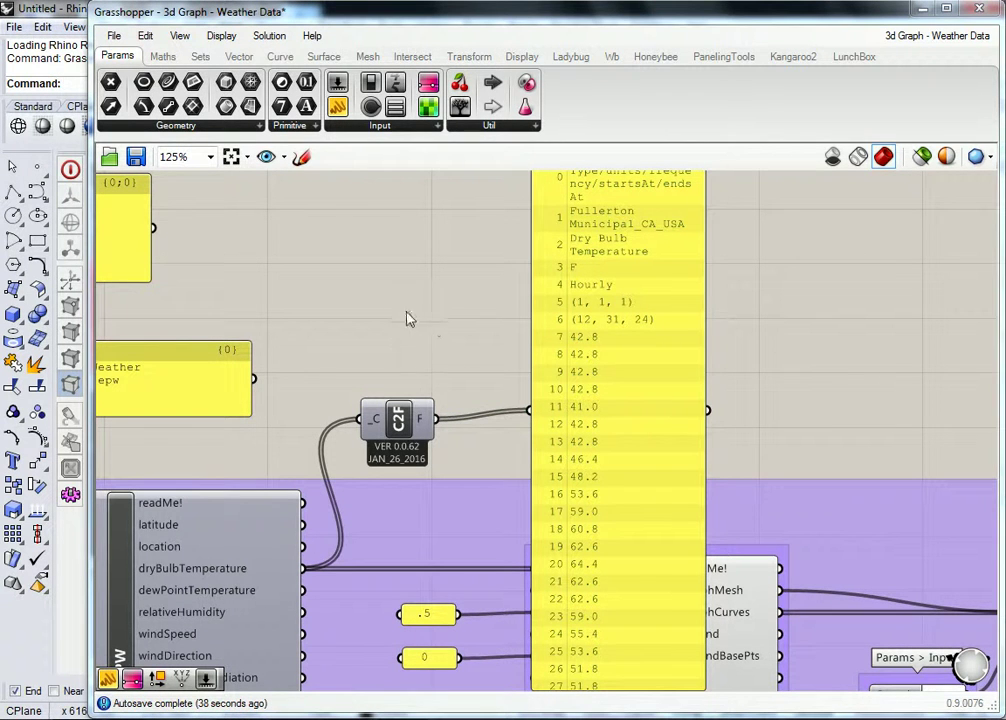
scroll(465, 332, down, 3)
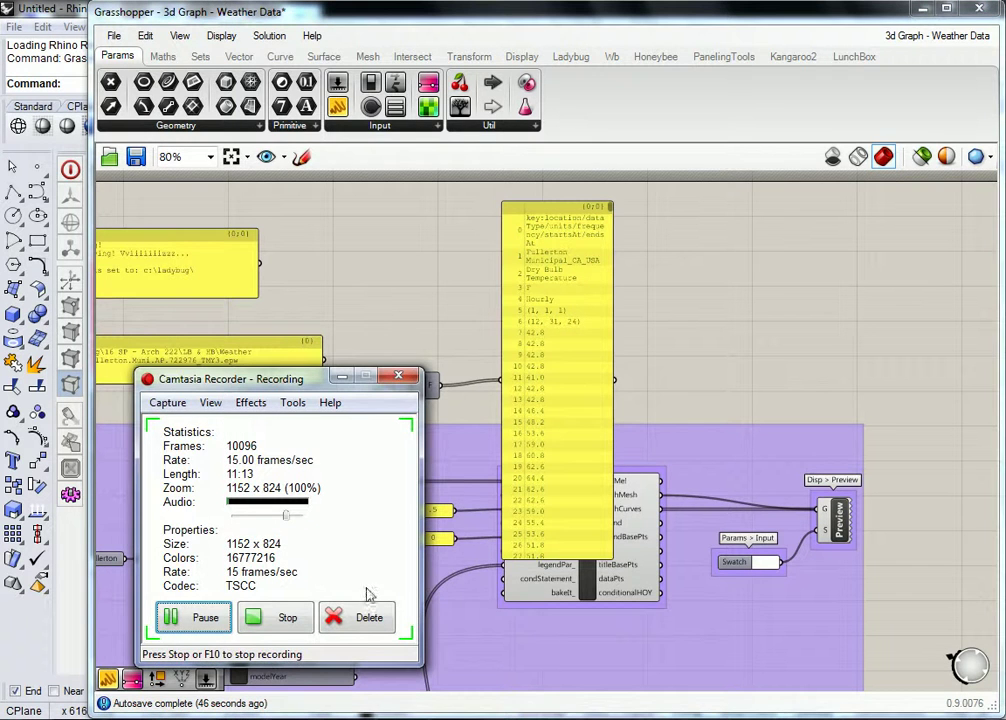
click(205, 617)
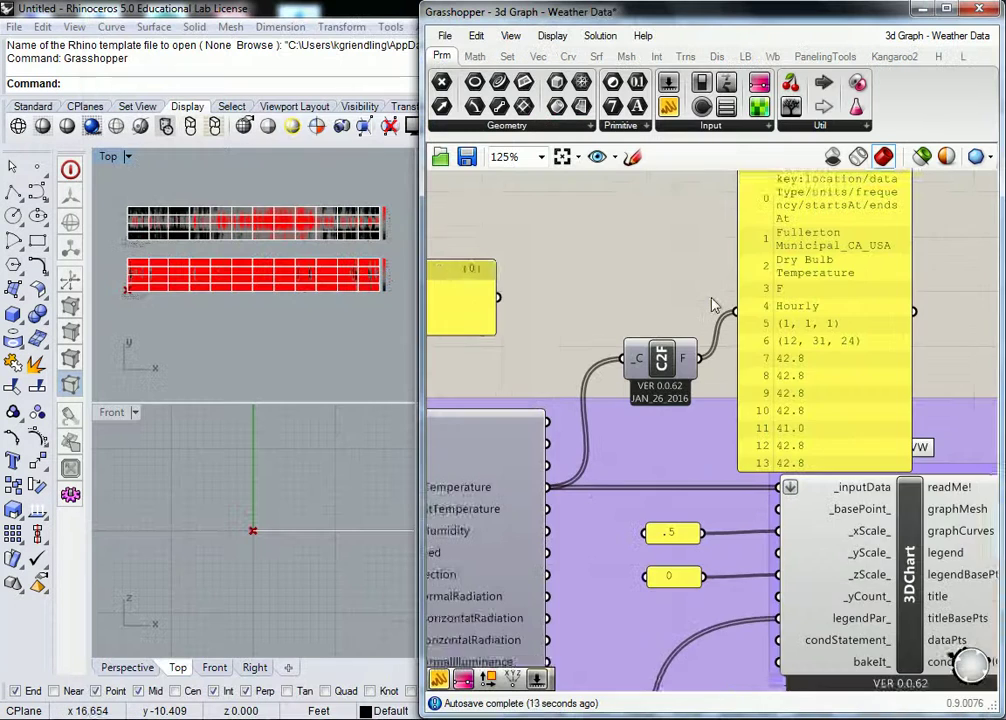
- Shift the panel fed by C2F slightly upward and lengthen it downward to list entries through index 20
right_drag(714, 308, 593, 372)
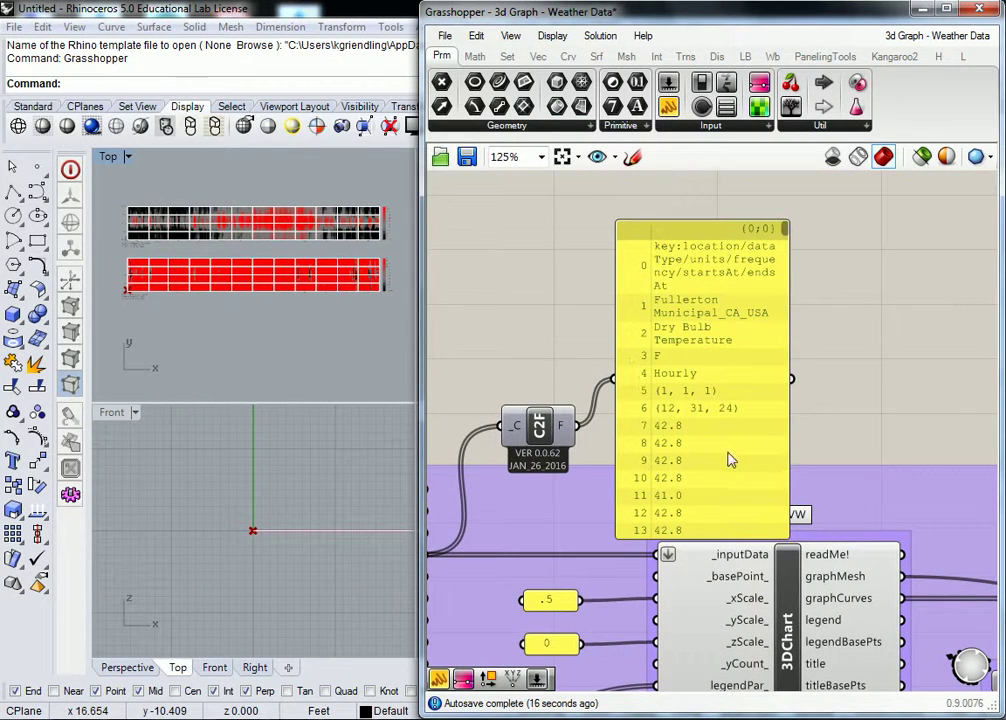
drag(628, 365, 643, 317)
drag(762, 475, 748, 588)
scroll(754, 503, down, 4)
scroll(688, 497, up, 3)
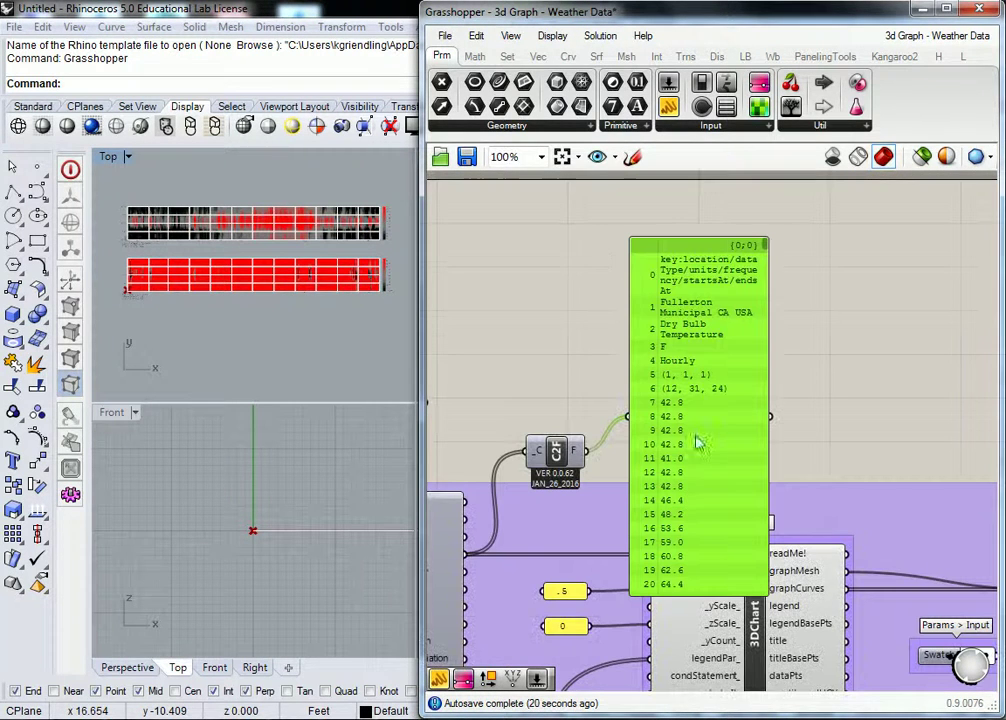
click(546, 265)
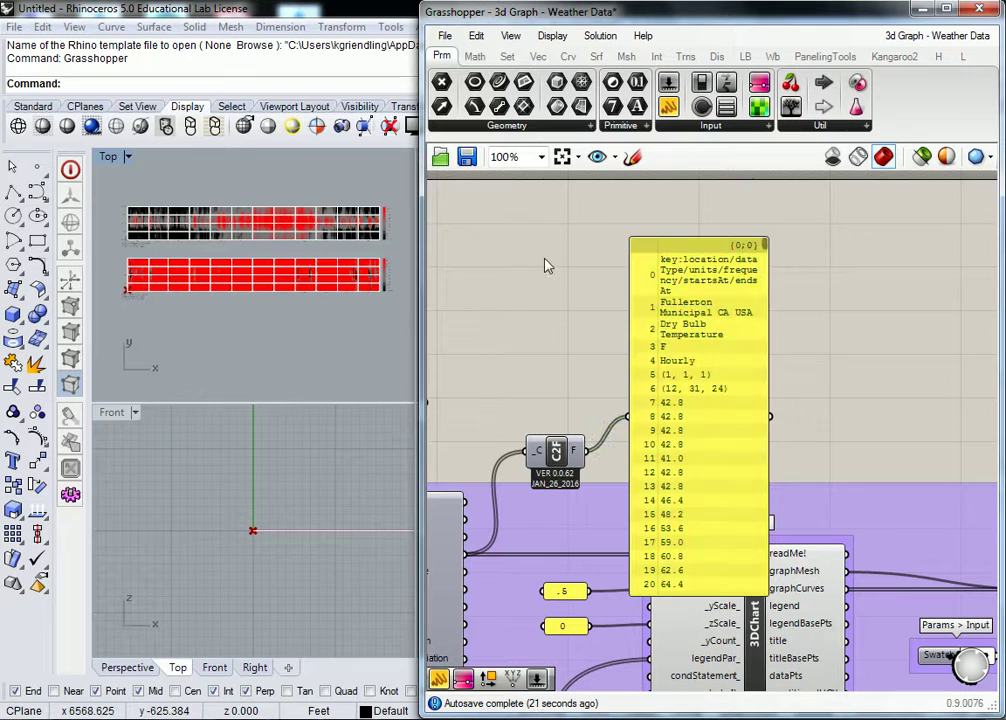
click(721, 399)
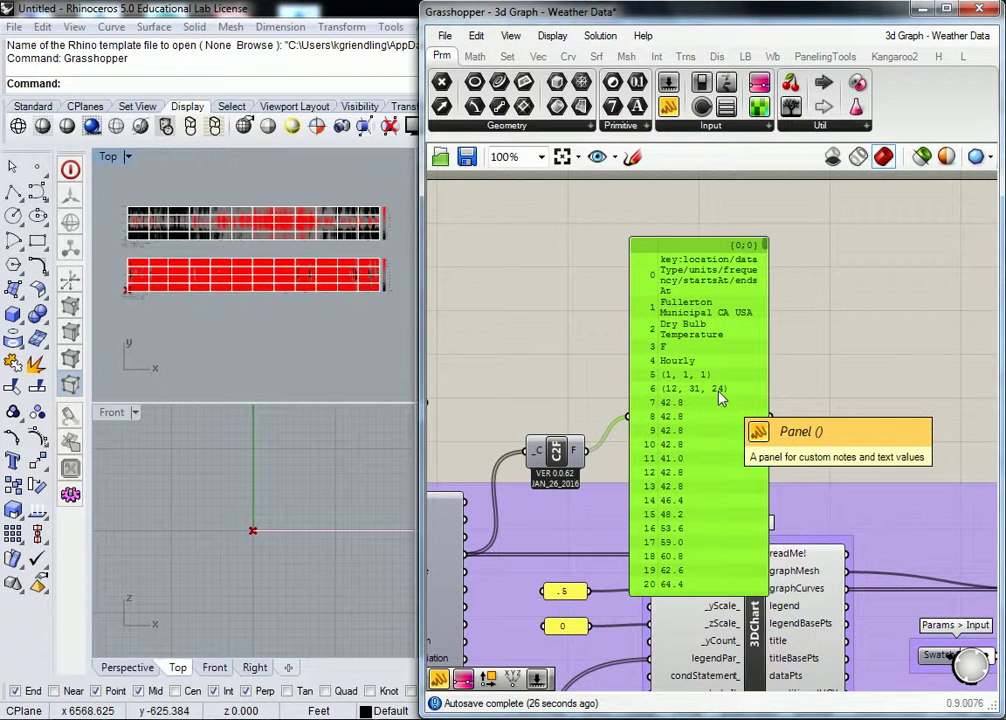
click(849, 332)
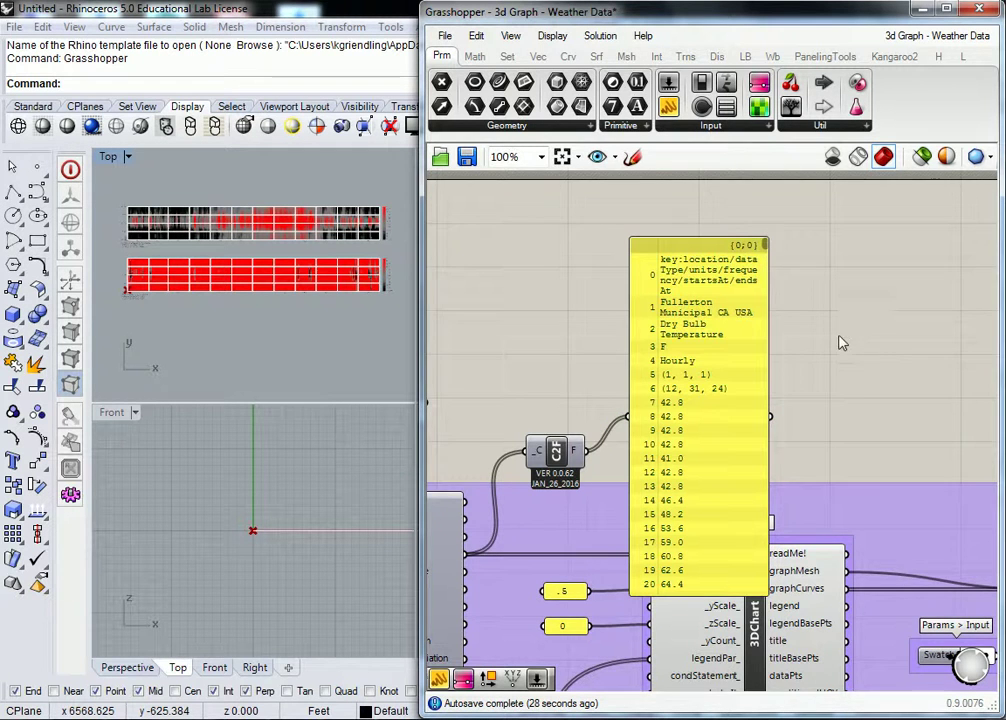
- Move the temperature panel up clear of 3DChart and place C2F inside the purple group between importEPW and 3DChart
right_drag(767, 378, 771, 318)
right_drag(662, 355, 696, 396)
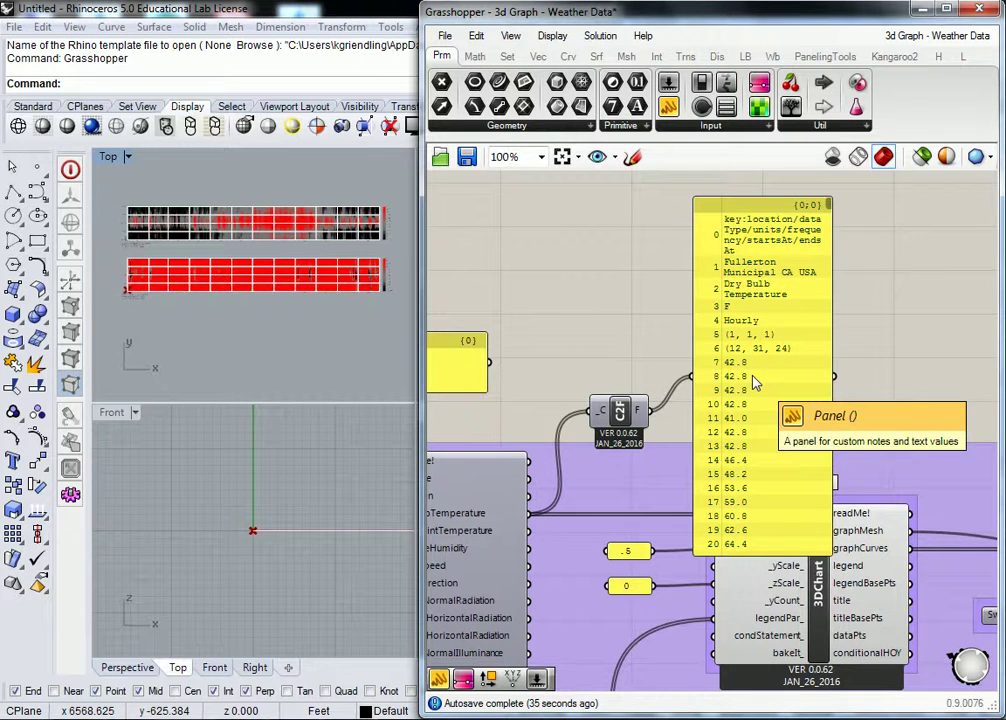
right_drag(688, 415, 760, 310)
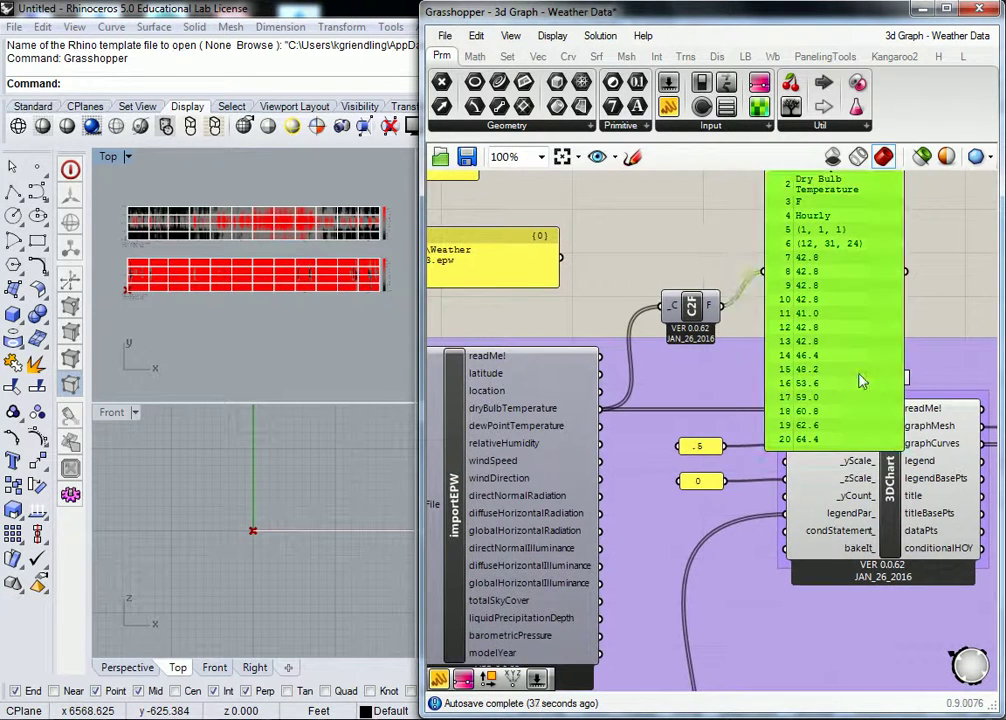
drag(860, 377, 933, 231)
right_drag(700, 330, 650, 400)
click(645, 428)
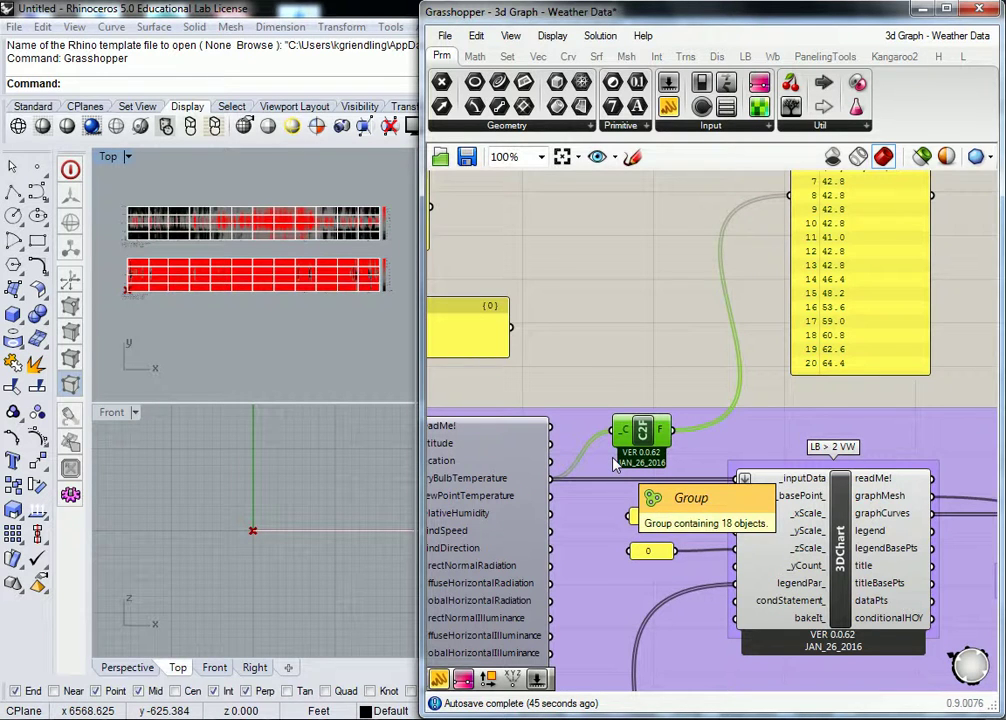
scroll(630, 350, down, 3)
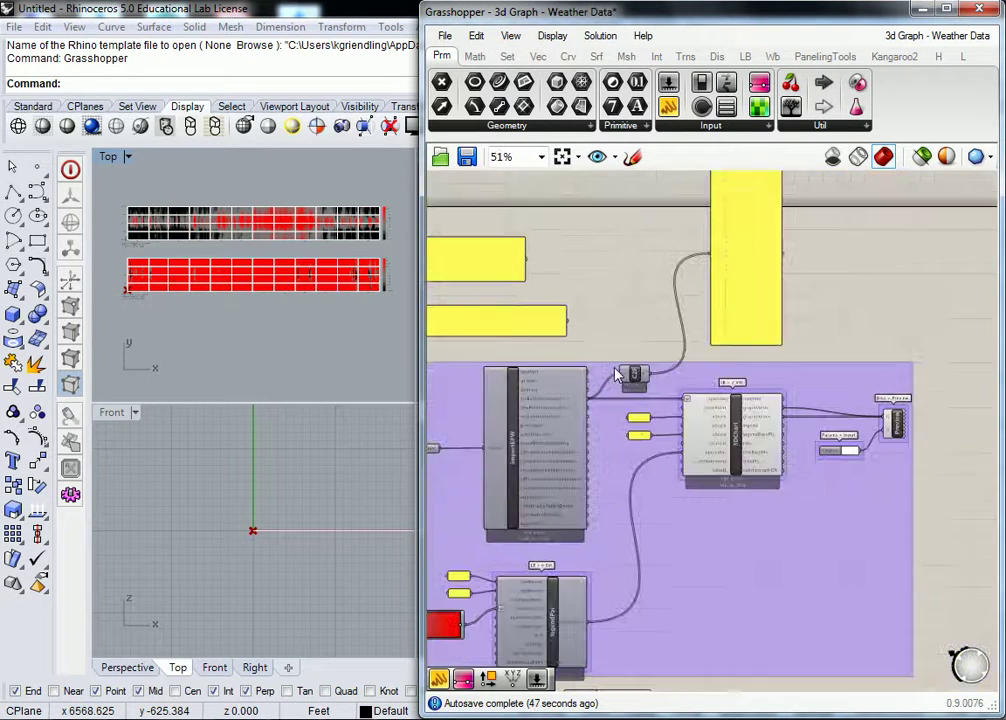
- Examine the panels feeding the lowBound and highBound inputs of the legendPar component below importEPW
scroll(693, 357, up, 3)
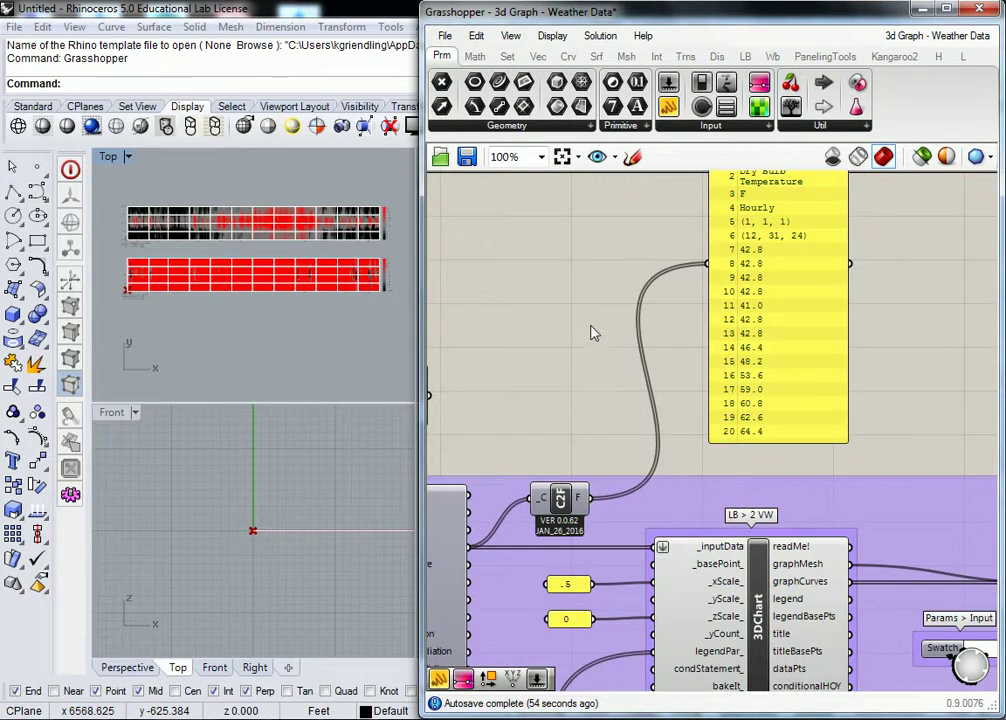
scroll(585, 335, down, 4)
right_drag(617, 341, 721, 189)
right_drag(595, 281, 677, 367)
scroll(665, 395, up, 7)
scroll(641, 420, down, 4)
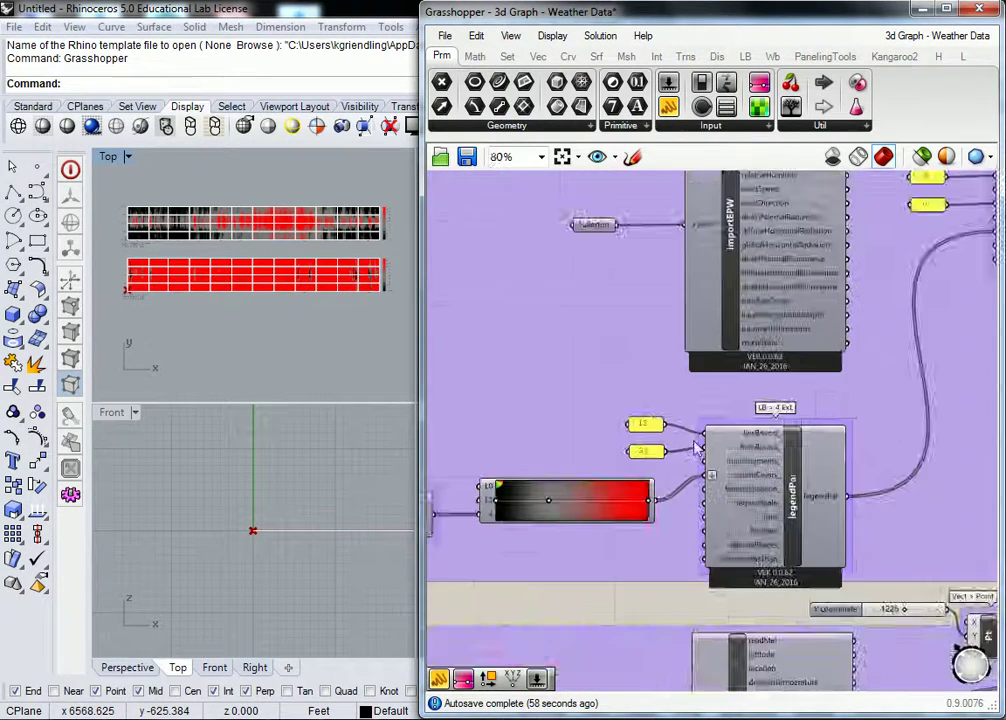
scroll(655, 425, up, 3)
mouse_move(820, 440)
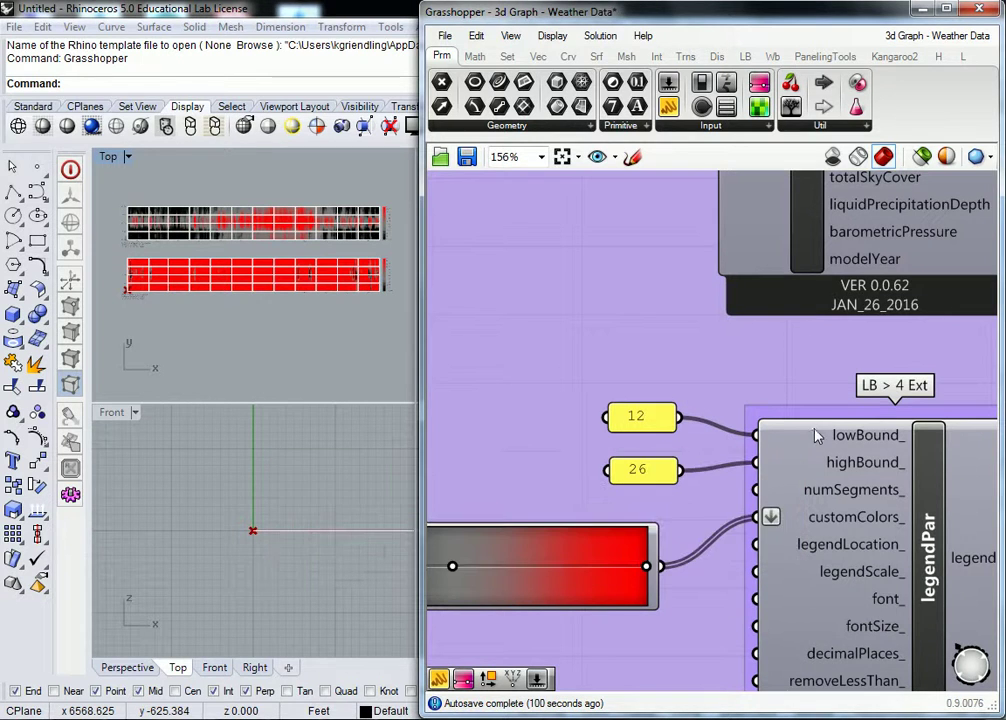
scroll(755, 354, down, 3)
right_drag(755, 354, 642, 382)
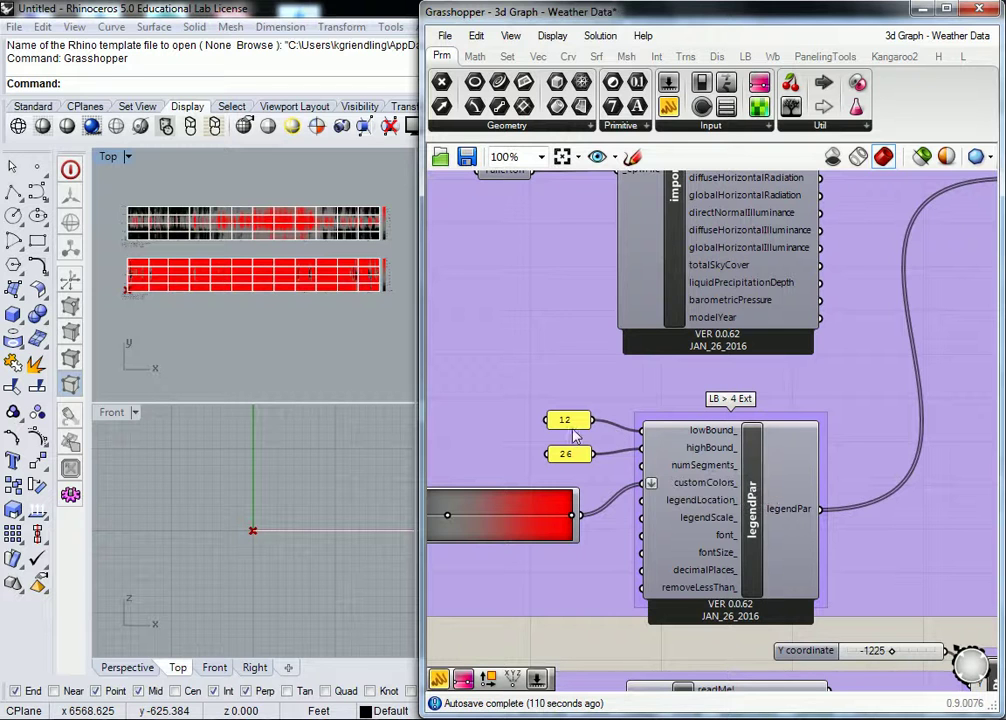
double_click(568, 419)
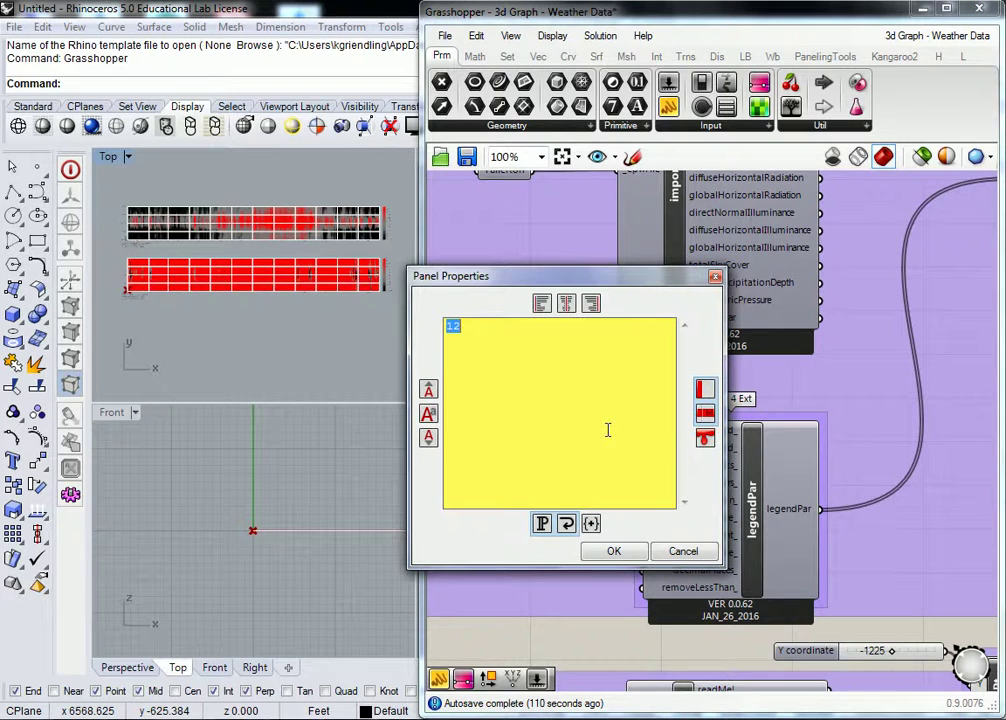
text(68)
click(681, 549)
- Set the panel feeding legendPar's lowBound input to 55
right_drag(567, 499, 650, 491)
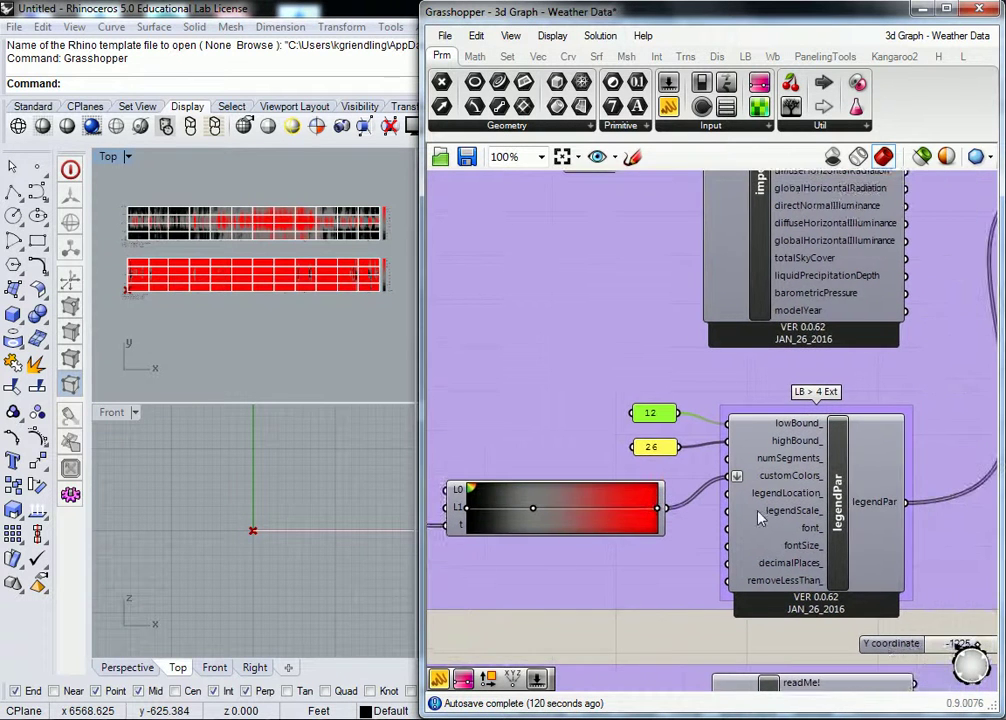
scroll(744, 480, up, 1)
right_drag(588, 380, 892, 382)
right_drag(478, 400, 674, 370)
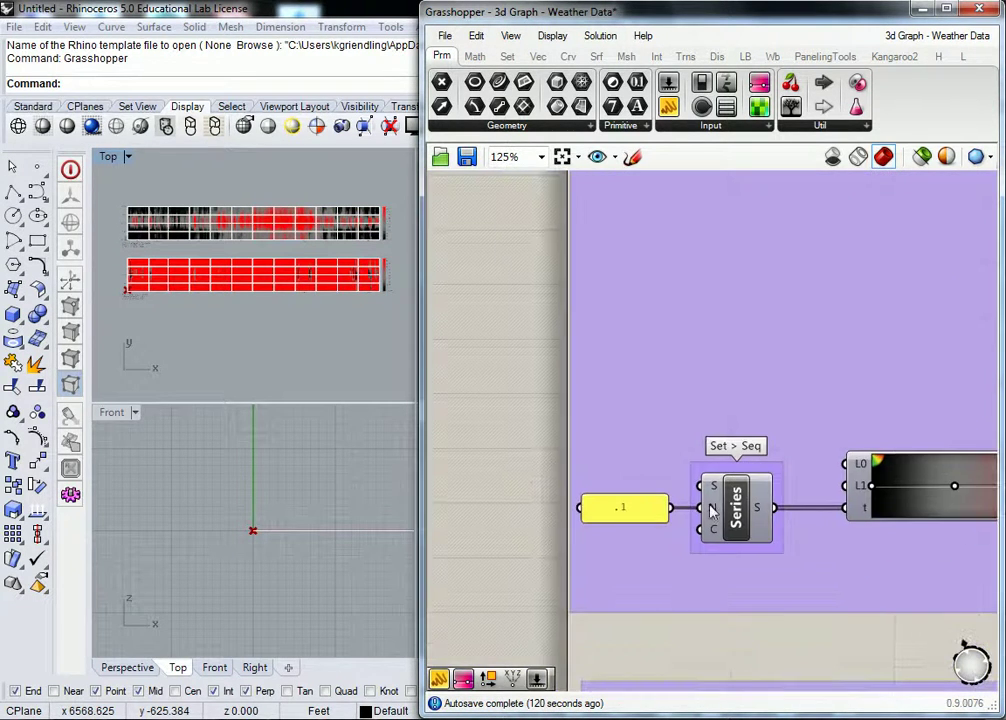
right_drag(712, 510, 449, 449)
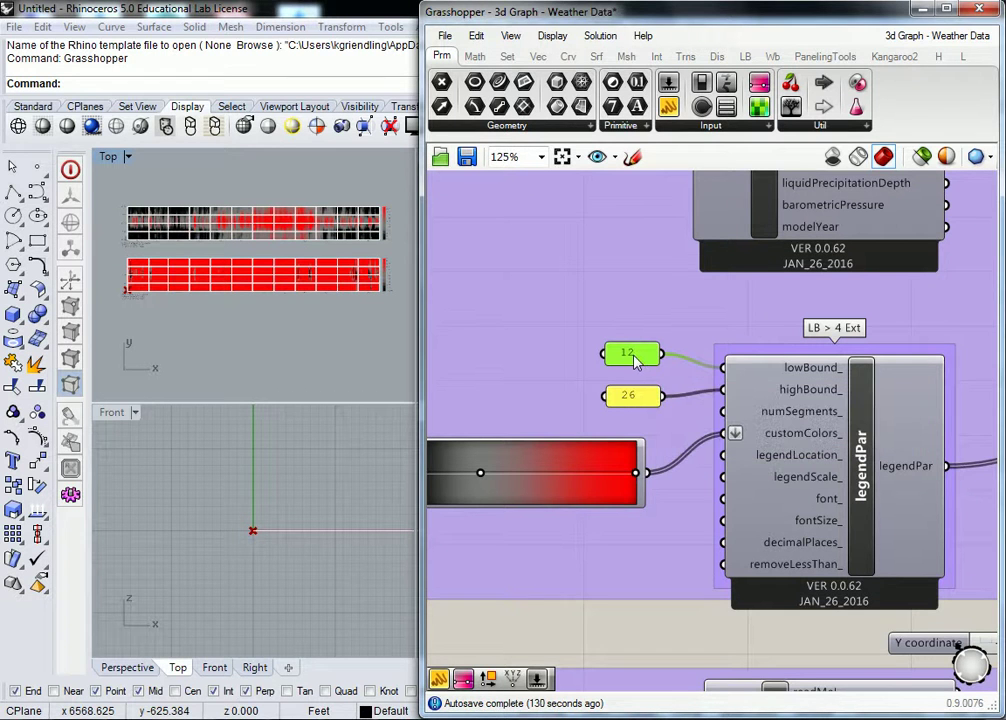
double_click(632, 356)
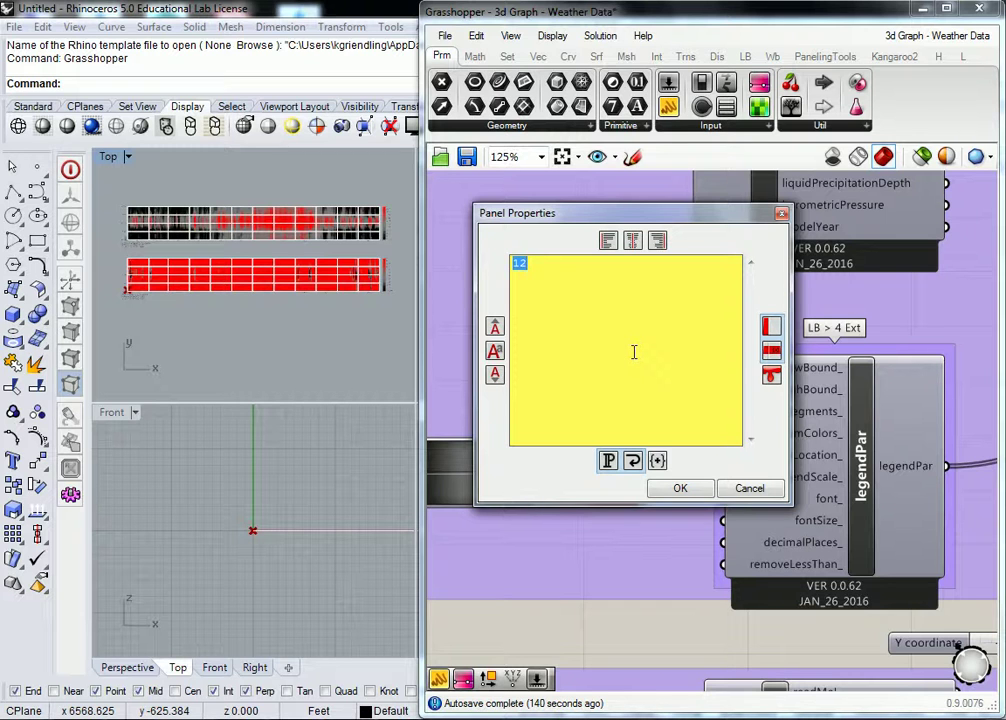
drag(718, 221, 749, 388)
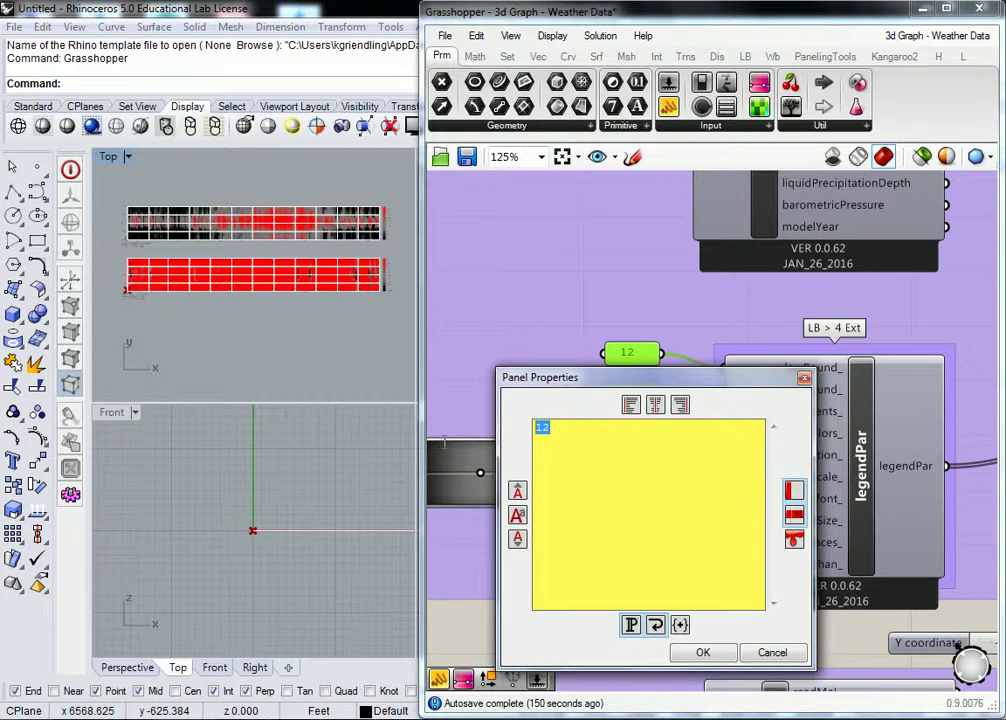
text(55)
click(703, 652)
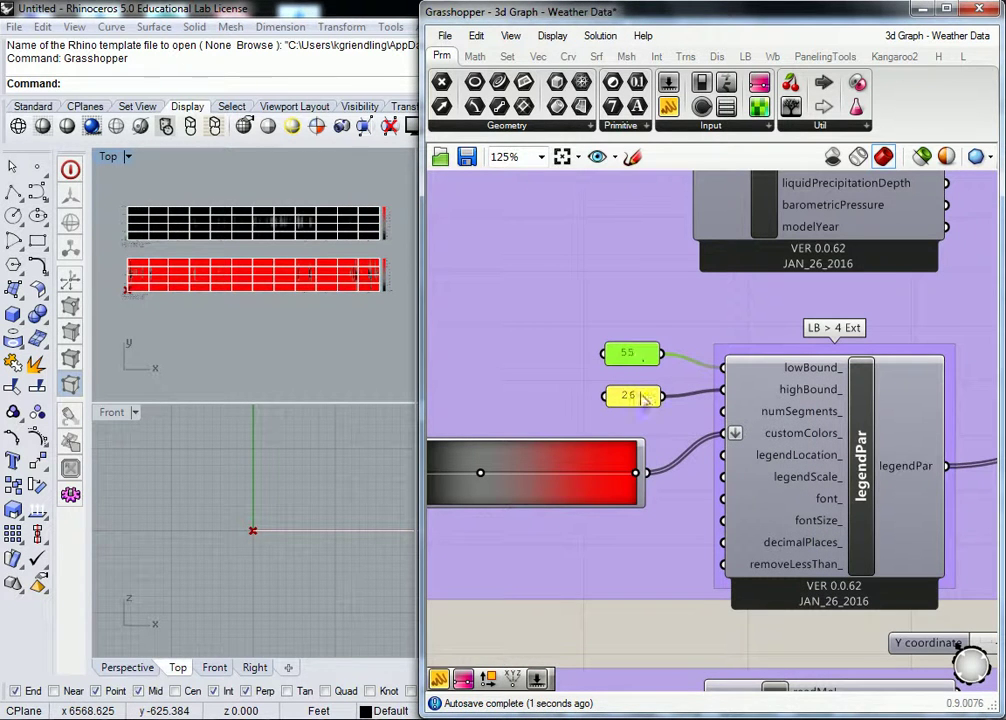
- Set the panel feeding legendPar's highBound input to 90
double_click(630, 396)
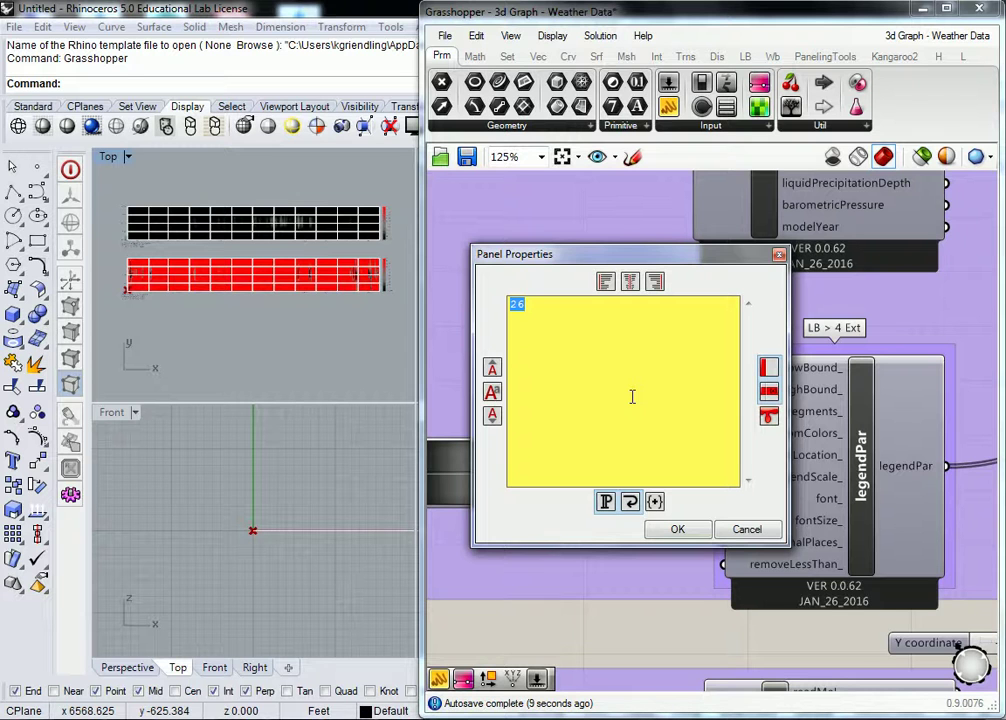
text(90)
click(678, 531)
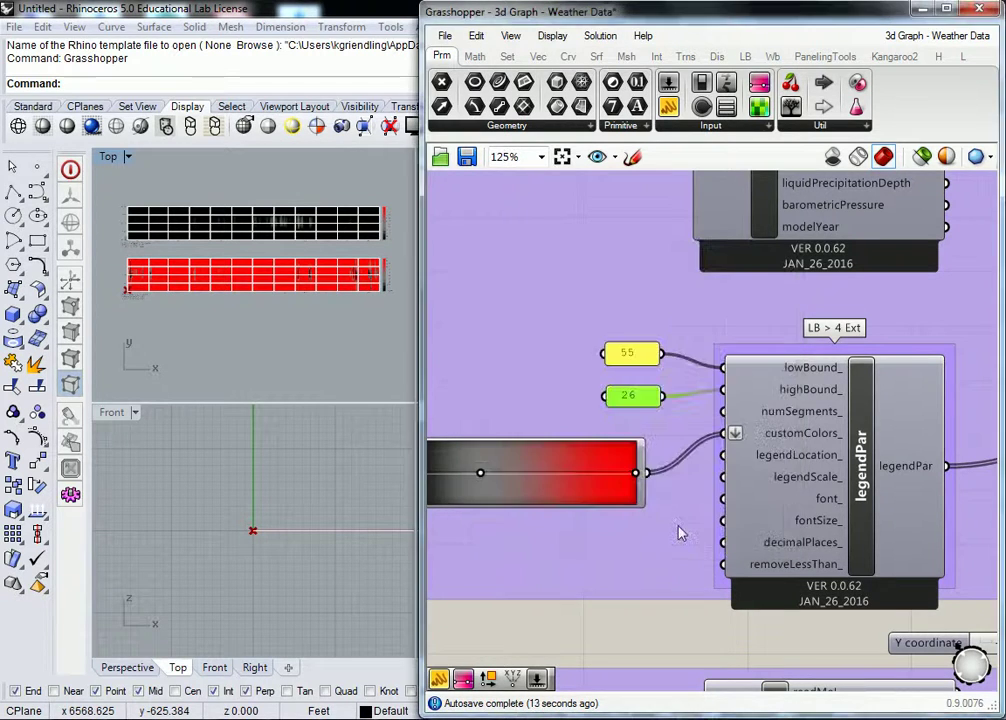
click(688, 378)
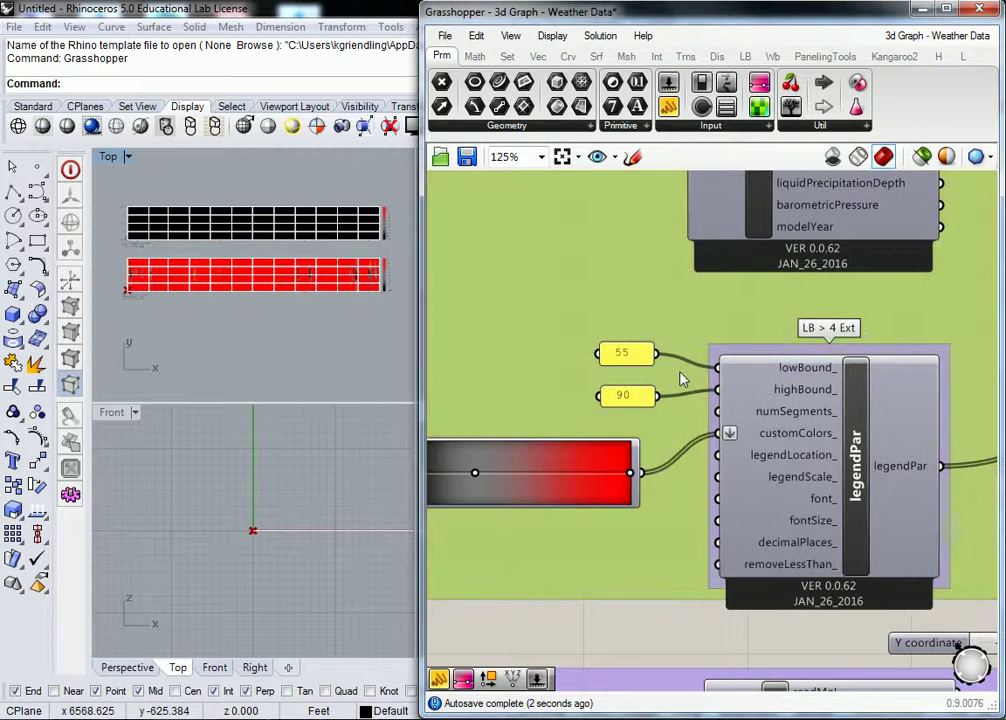
middle_click(700, 372)
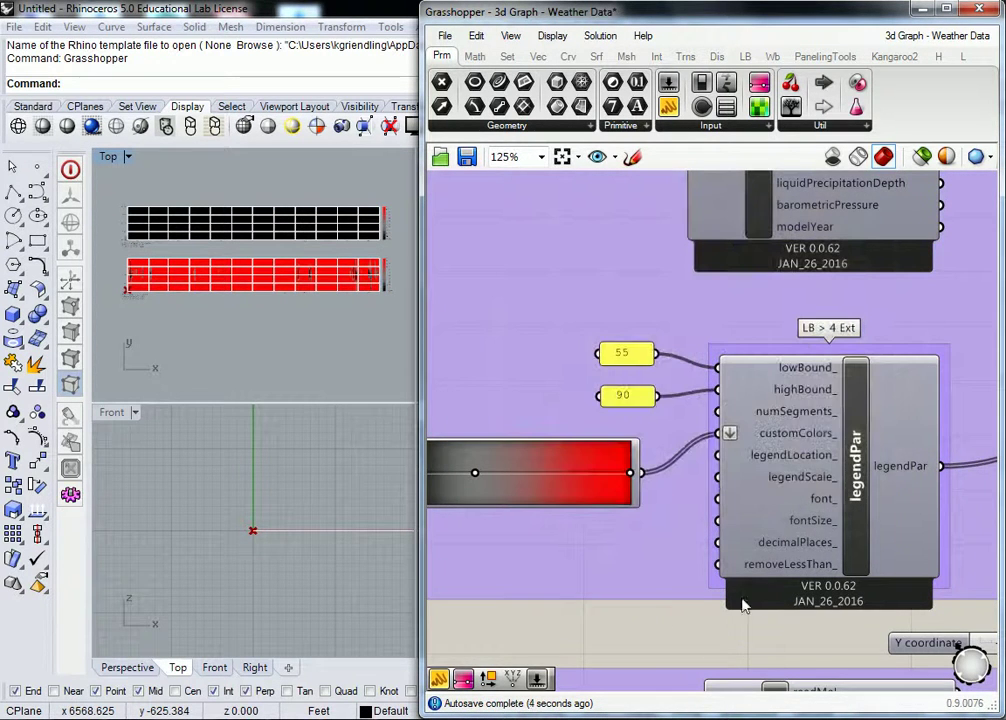
scroll(732, 626, down, 2)
right_drag(864, 572, 724, 510)
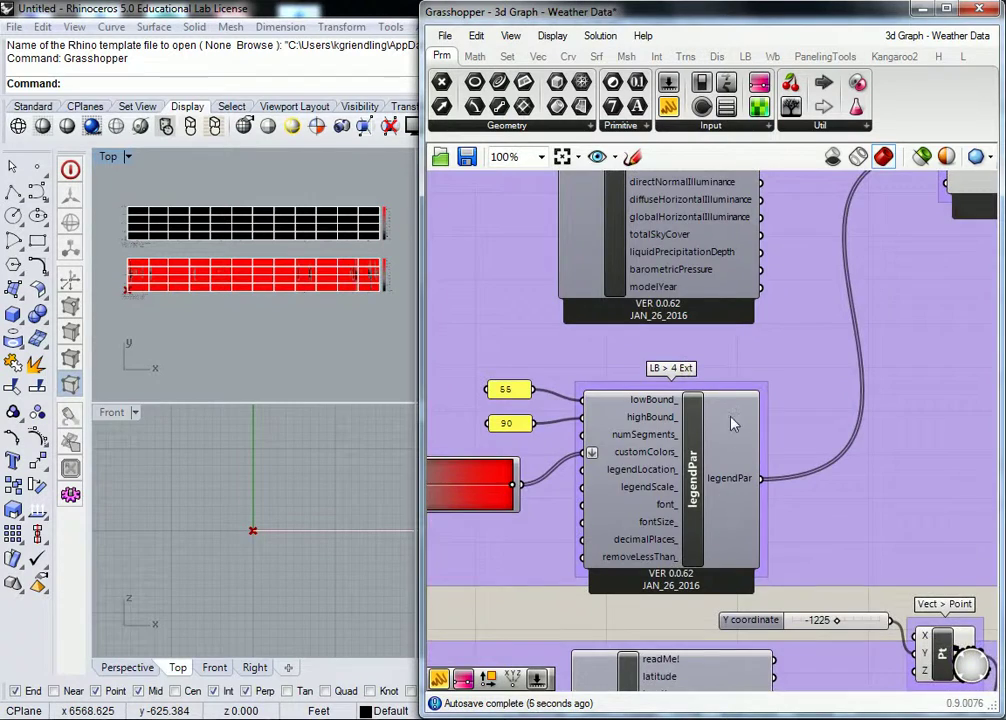
scroll(575, 335, down, 3)
right_drag(800, 340, 775, 405)
scroll(712, 402, up, 2)
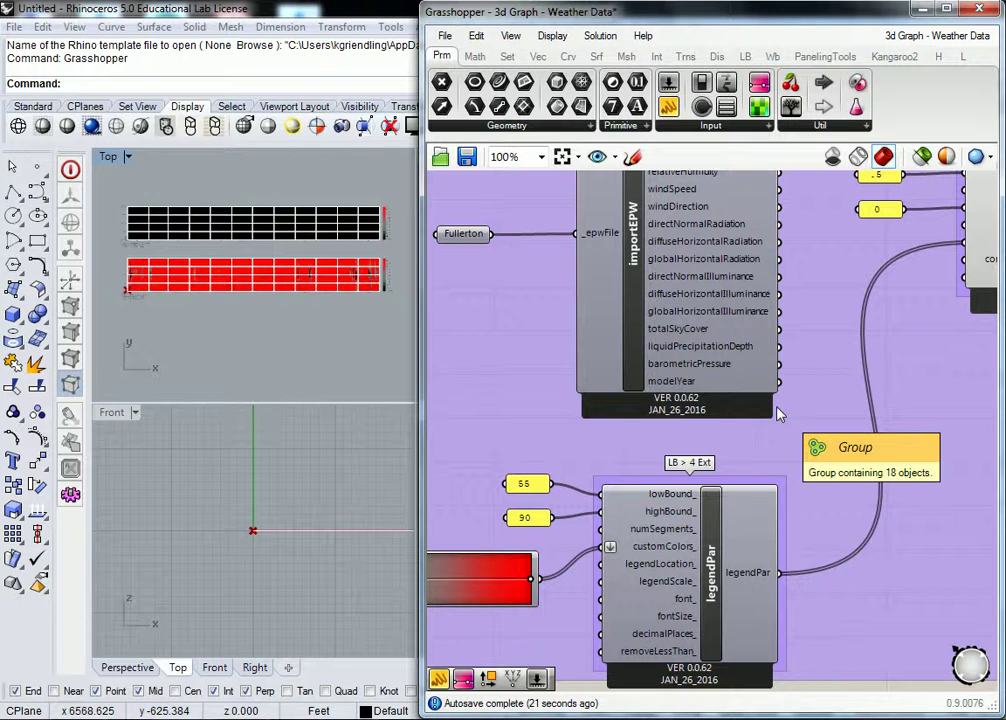
- Feed the F output of C2F into the _inputData input of 3DChart, replacing the direct dry bulb temperature connection
right_drag(428, 595, 615, 543)
scroll(615, 543, down, 4)
right_drag(811, 465, 721, 521)
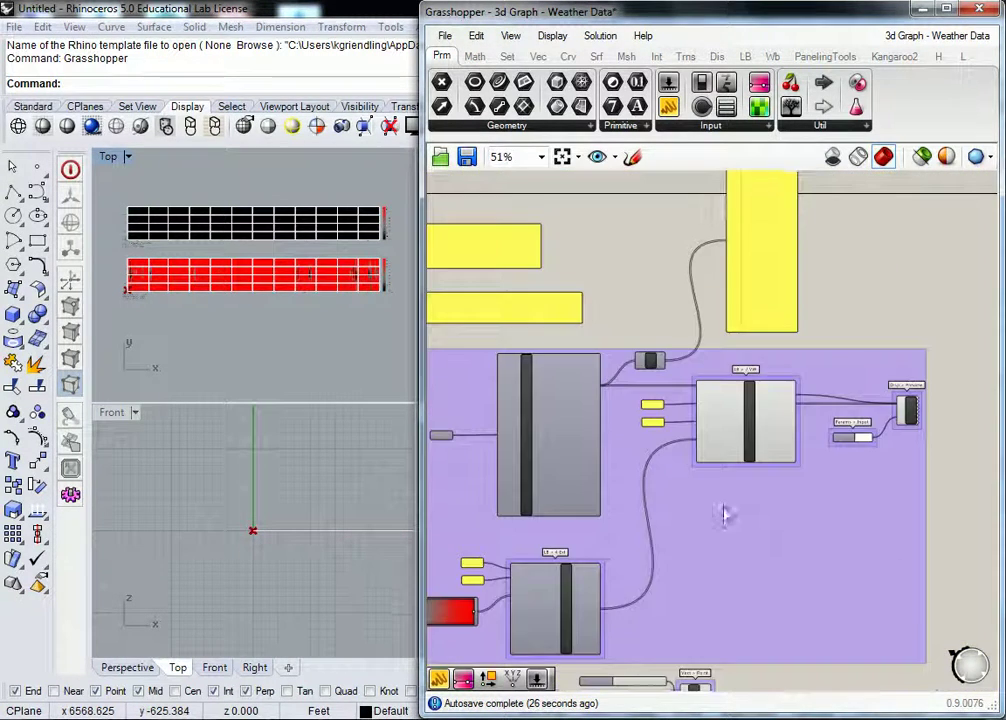
scroll(716, 437, up, 3)
scroll(717, 437, up, 5)
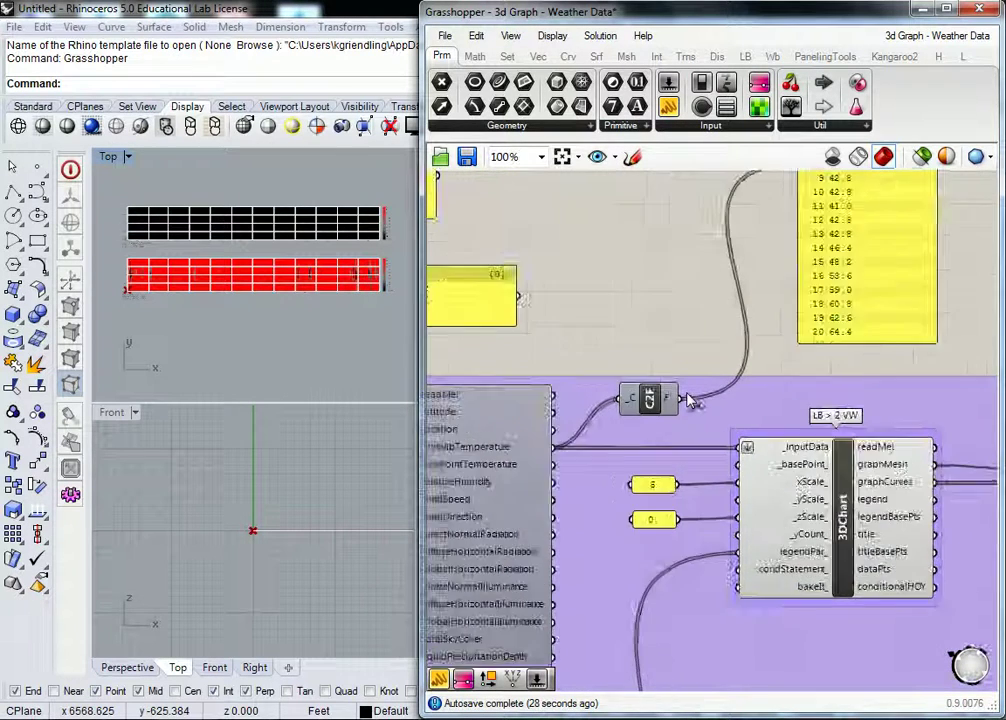
drag(668, 402, 767, 479)
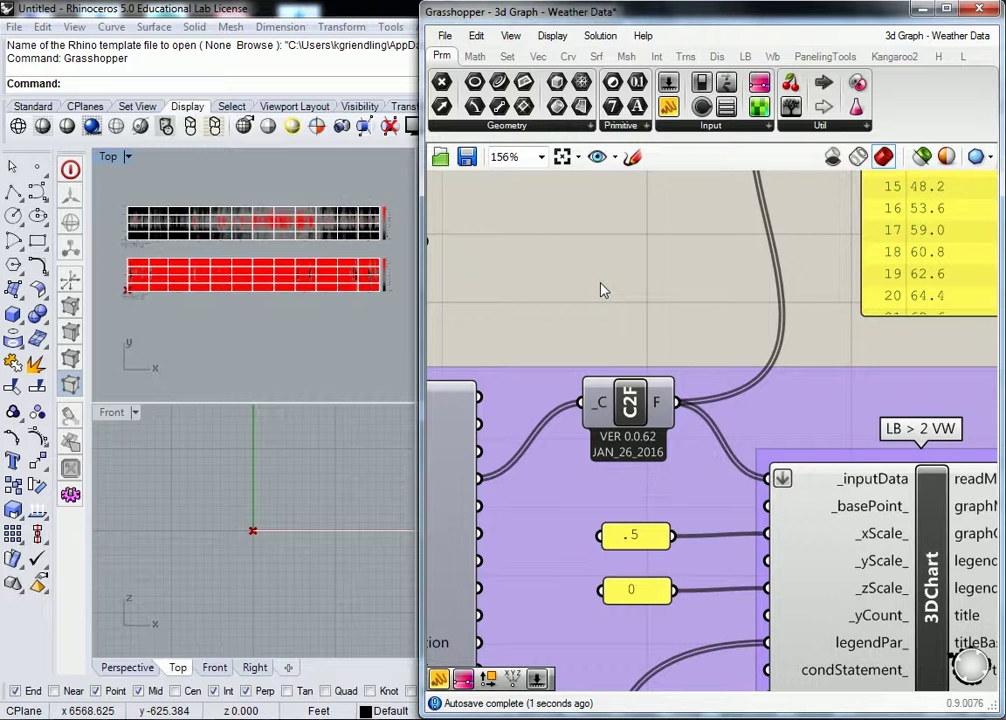
- Narrow the Grasshopper window to uncover the Rhino viewports and maximize the Top viewport
scroll(224, 283, up, 5)
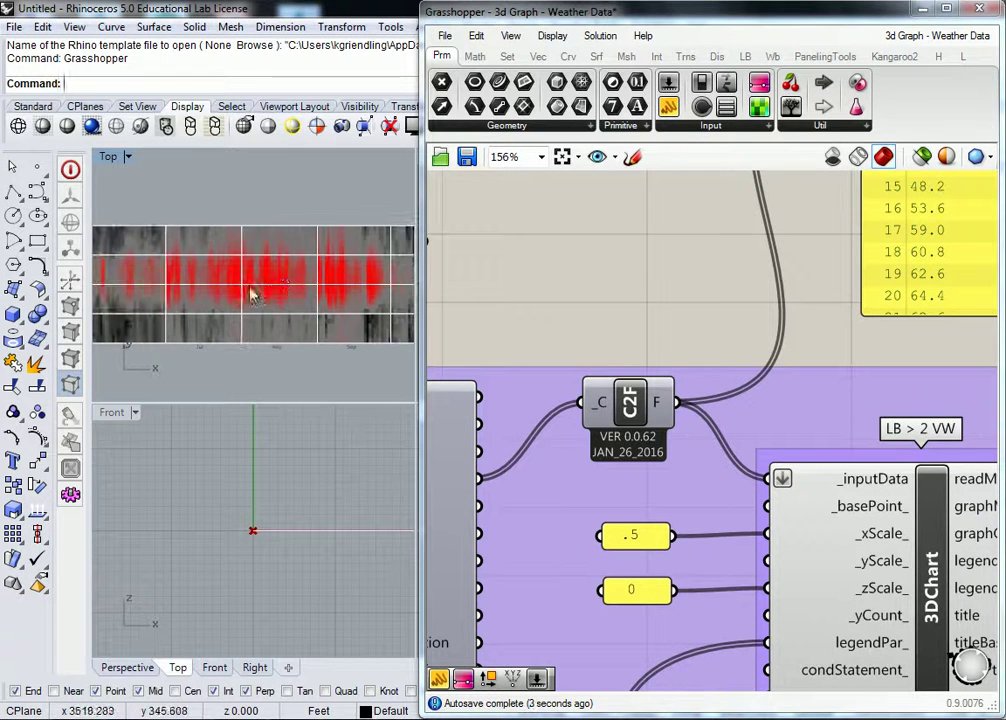
scroll(268, 295, down, 3)
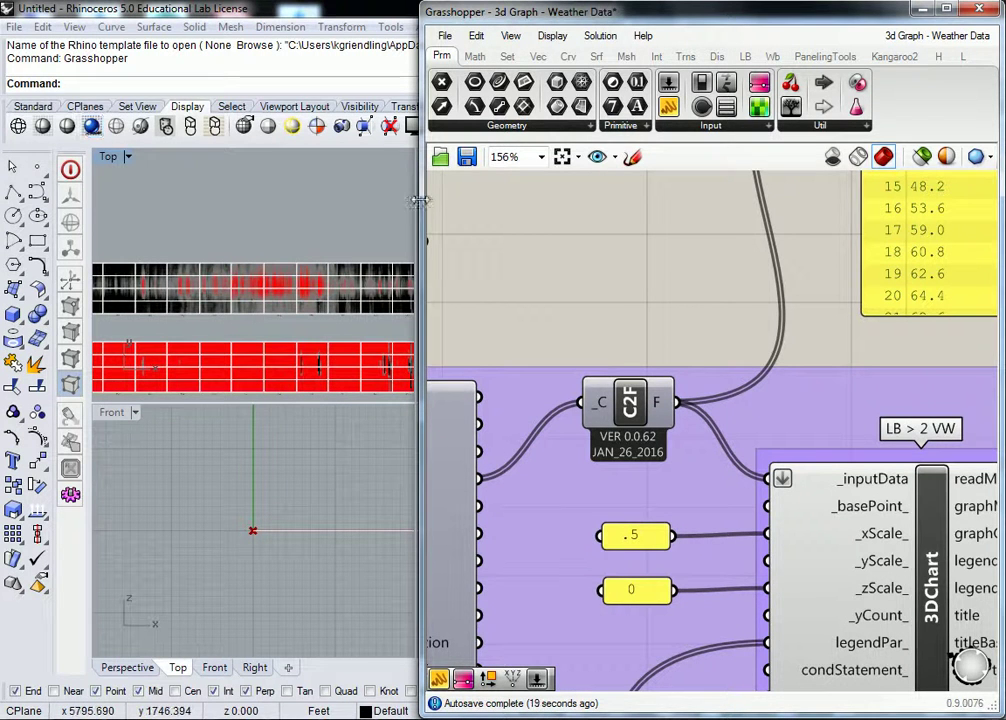
drag(425, 196, 808, 244)
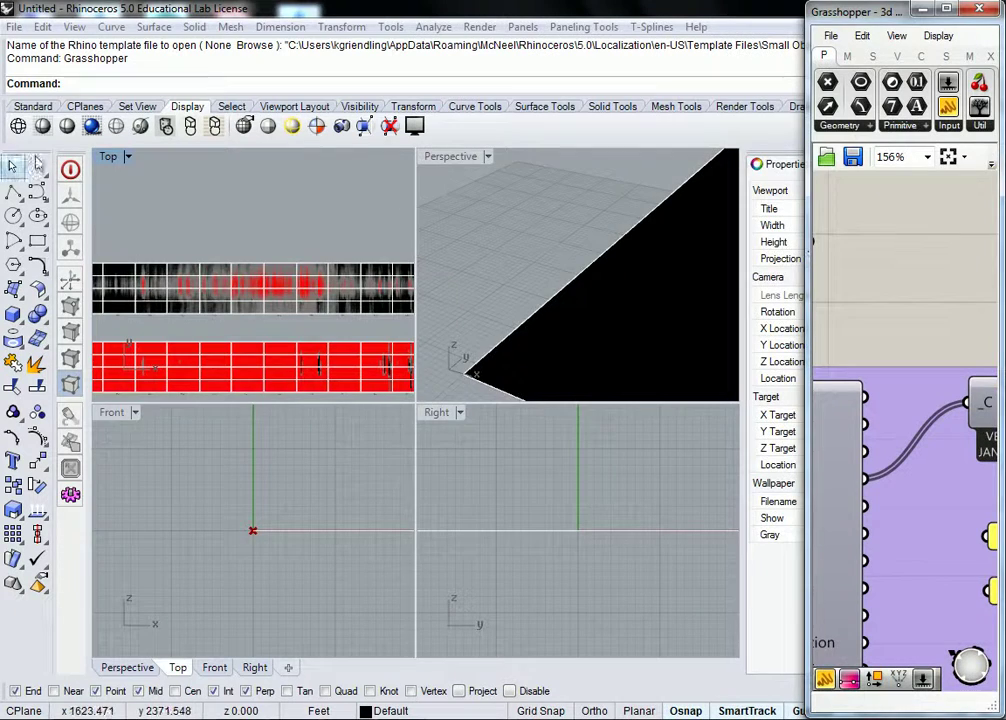
double_click(107, 158)
- Examine the upper temperature chart in the Top viewport across the months, including its Fahrenheit legend beside December
right_drag(398, 390, 299, 354)
scroll(299, 354, down, 4)
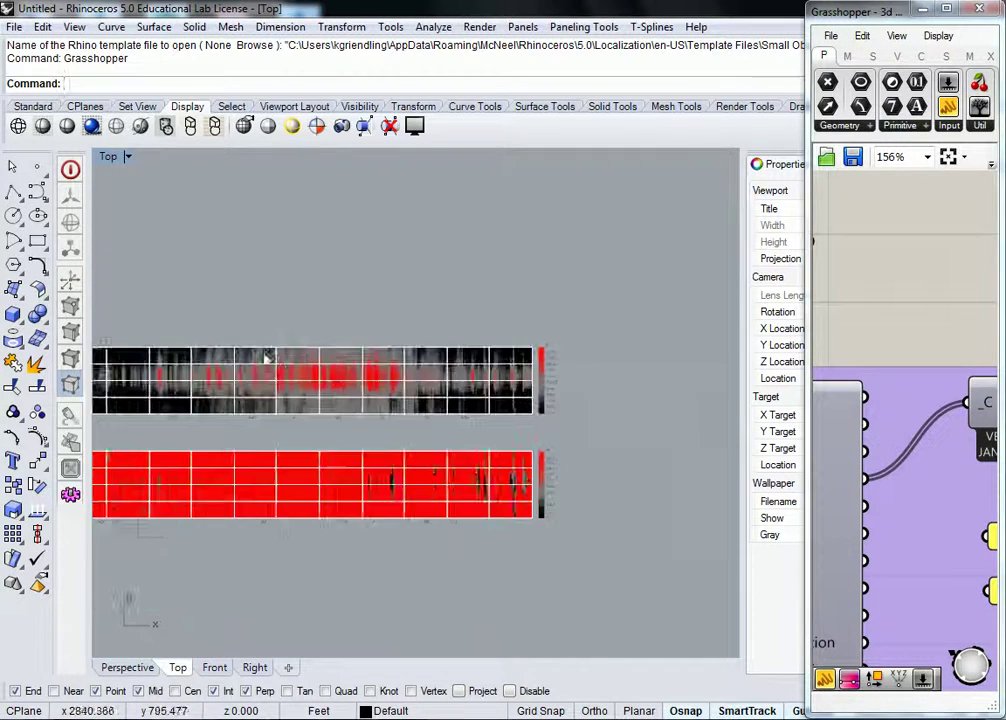
right_drag(368, 361, 498, 379)
right_drag(648, 409, 385, 407)
scroll(385, 410, up, 8)
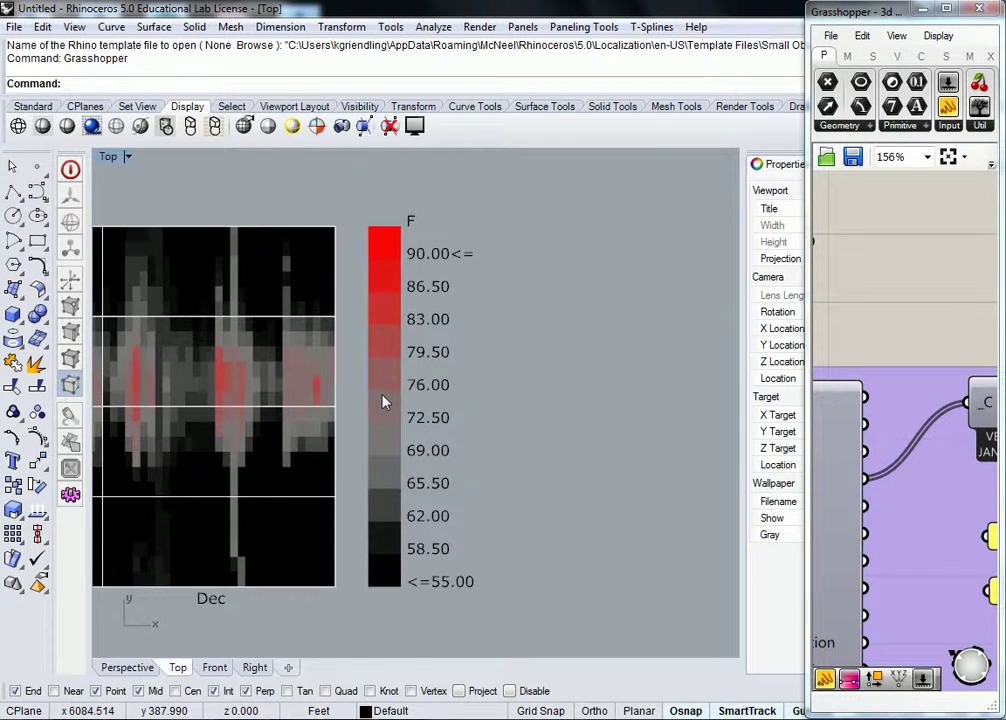
scroll(383, 401, down, 3)
right_drag(383, 401, 449, 366)
scroll(449, 368, down, 2)
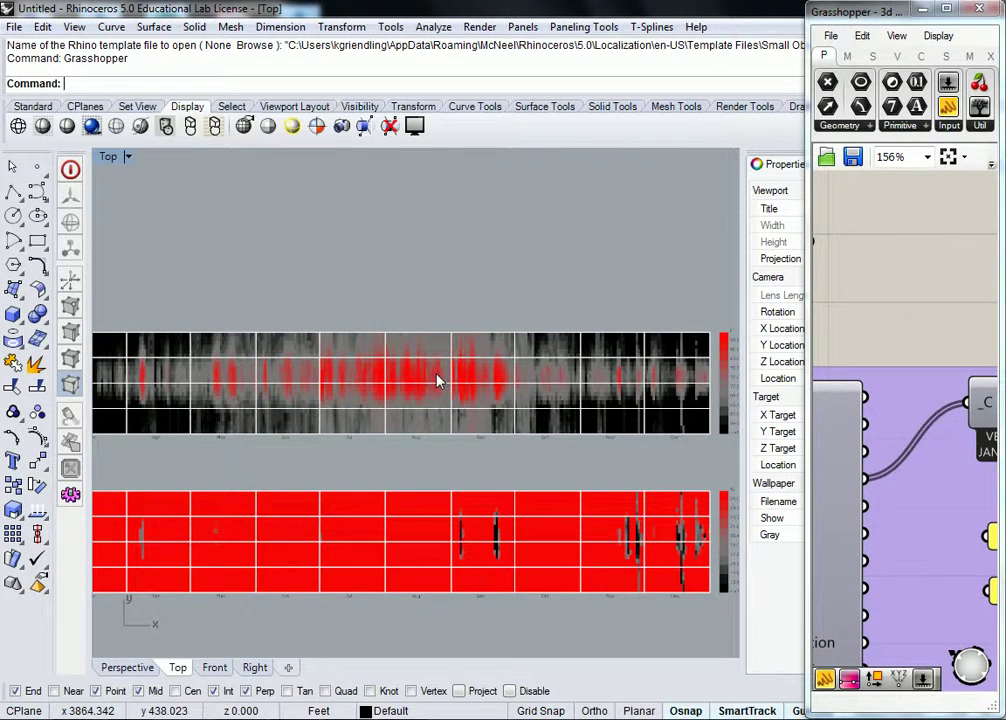
click(430, 719)
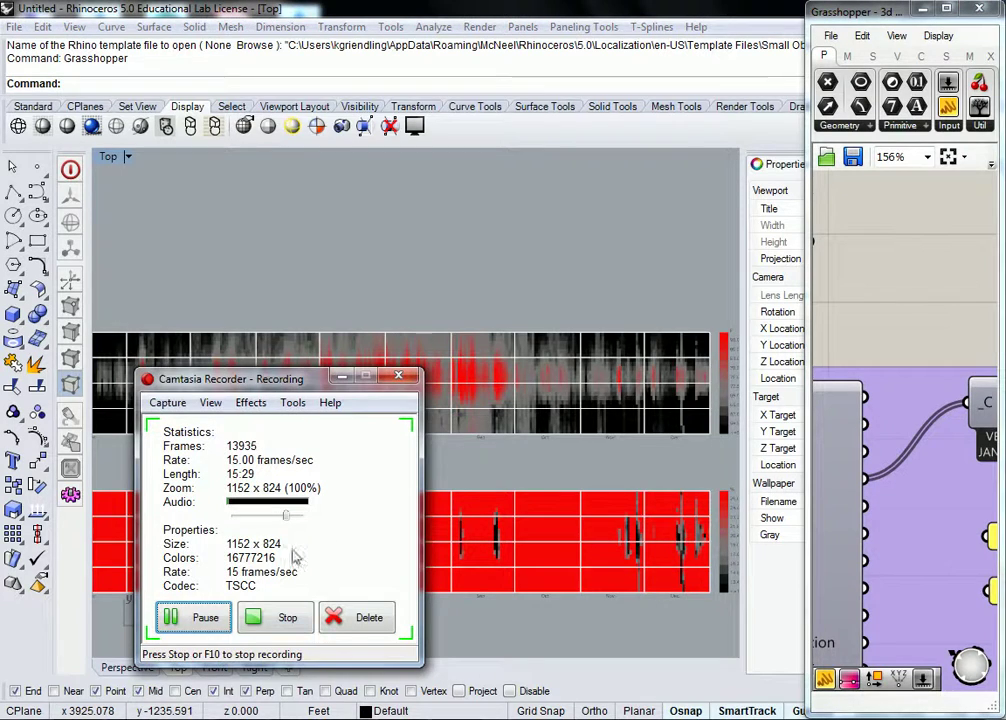